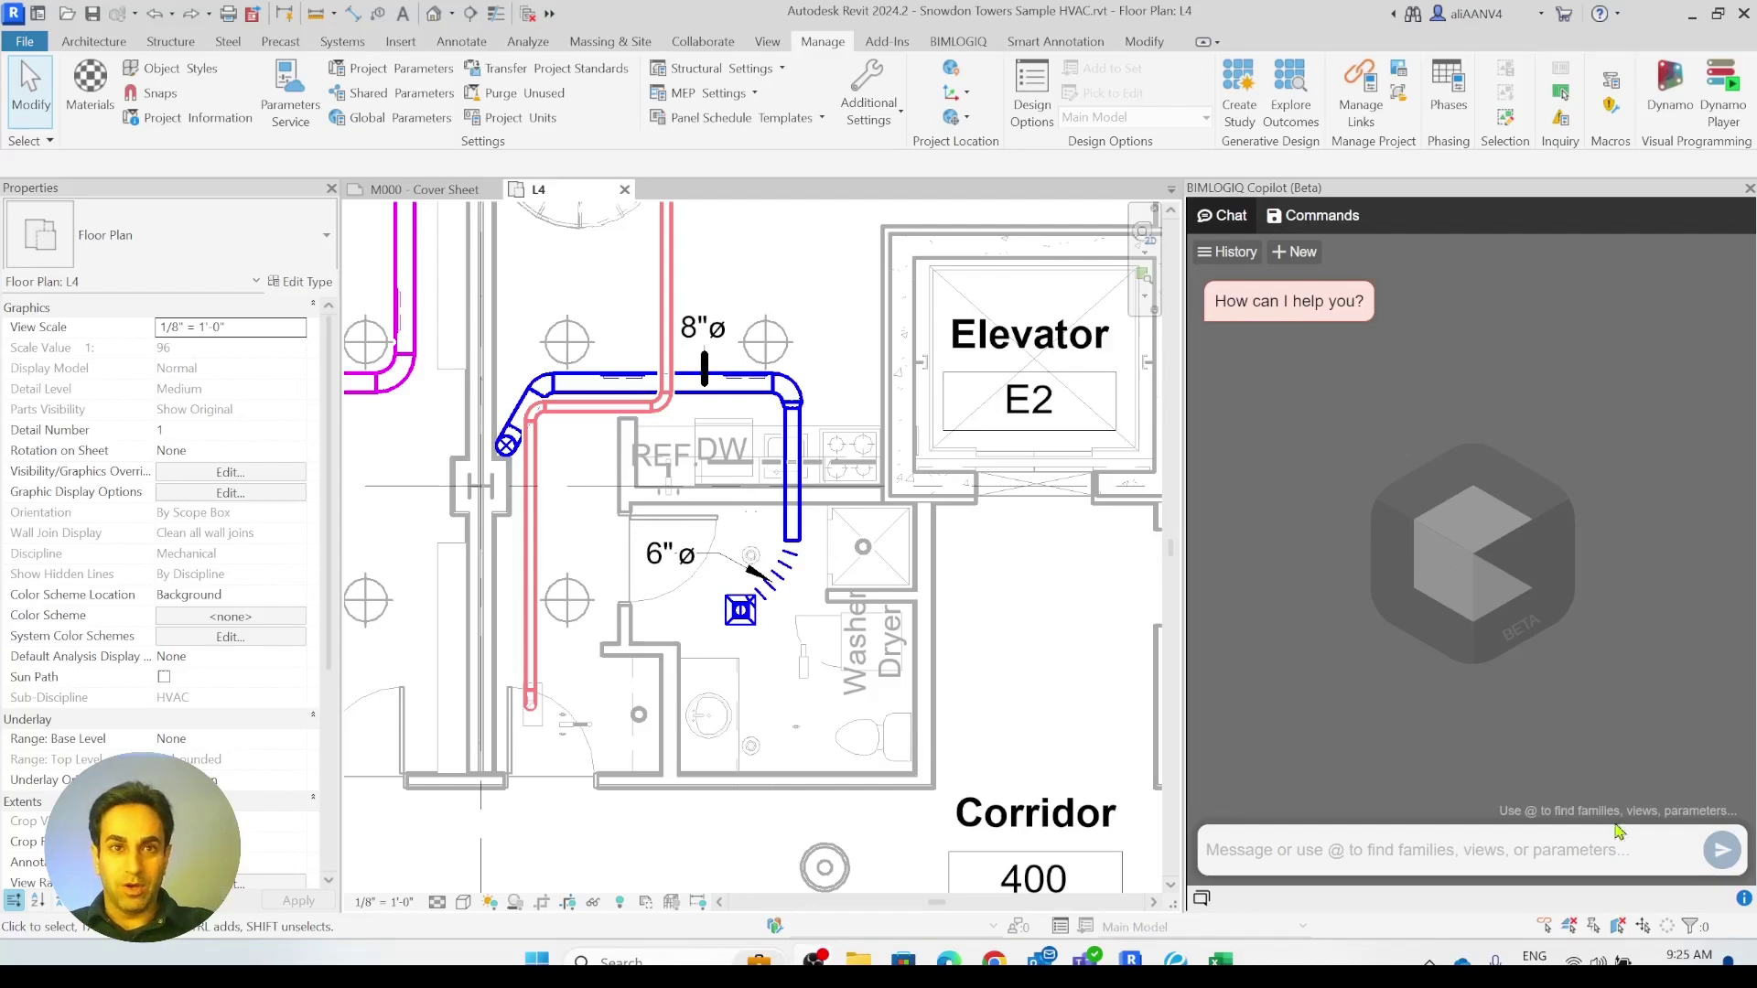
- Switch to Excel to view the Mark, Flow and Asset No columns of the Air Terminal Asset Info workbook, and return to Revit
click(1222, 959)
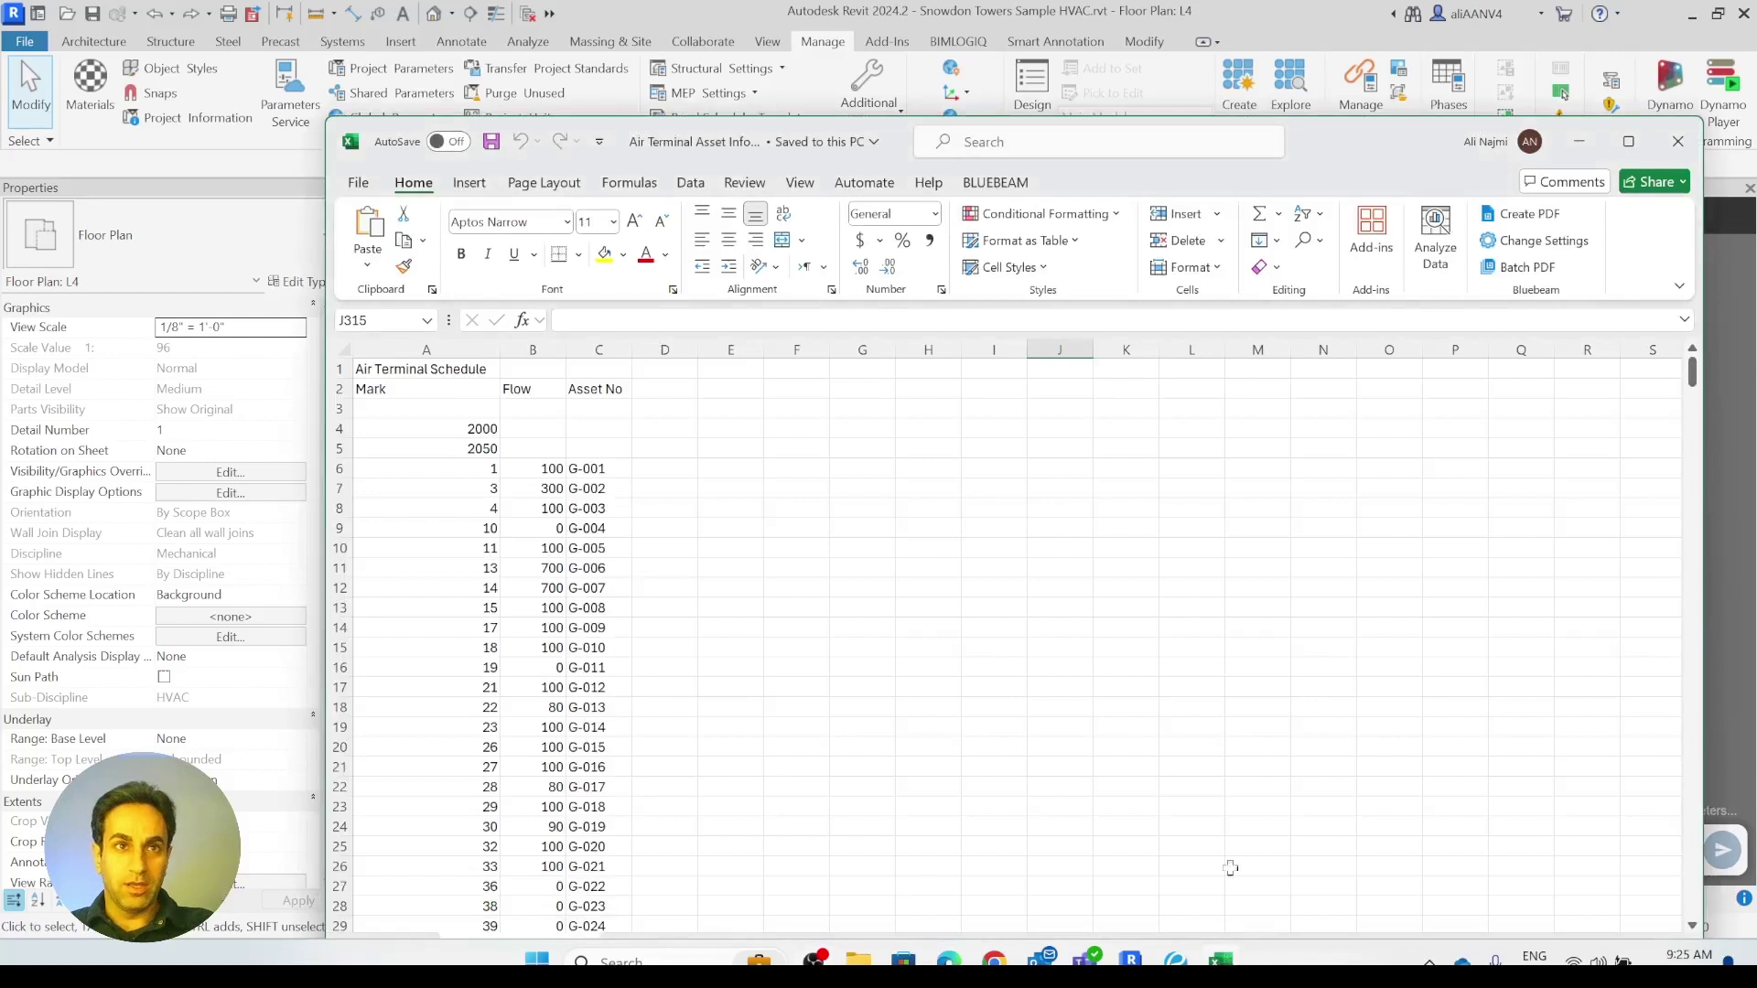
click(1125, 747)
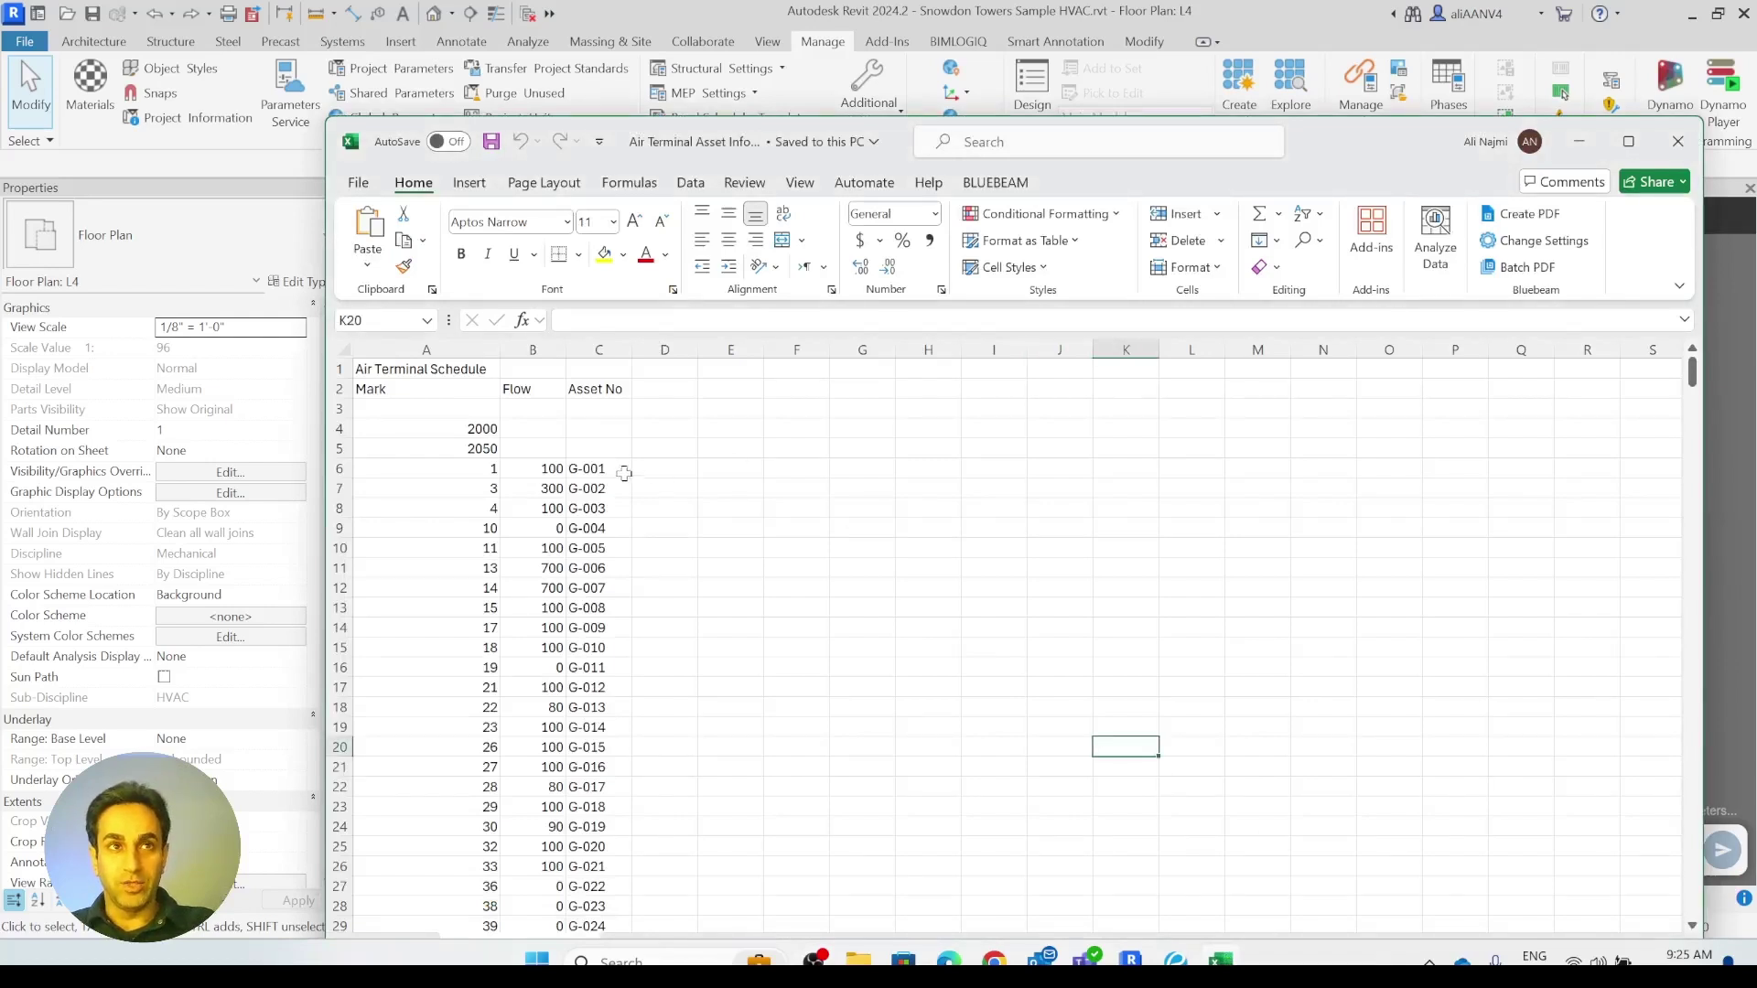
key(alt+Tab)
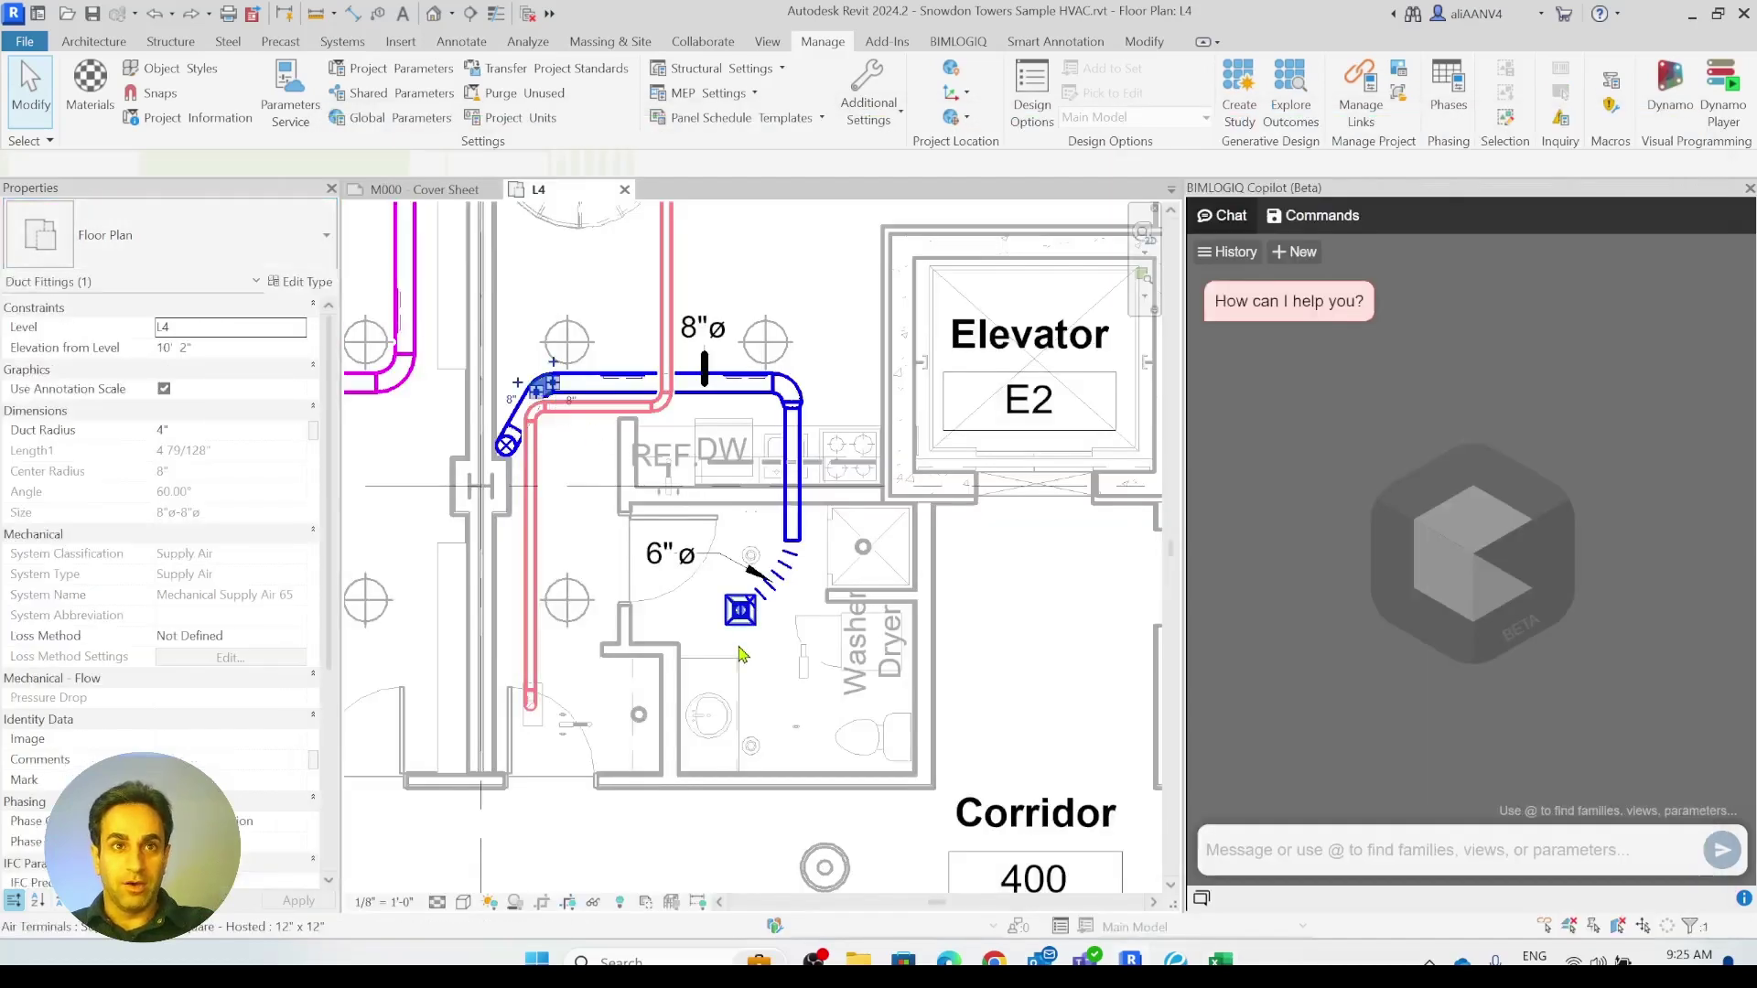
- Inspect the Mark and Asset Number properties of the square supply diffuser in the bathroom on plan L4, and deselect it
click(741, 610)
click(758, 668)
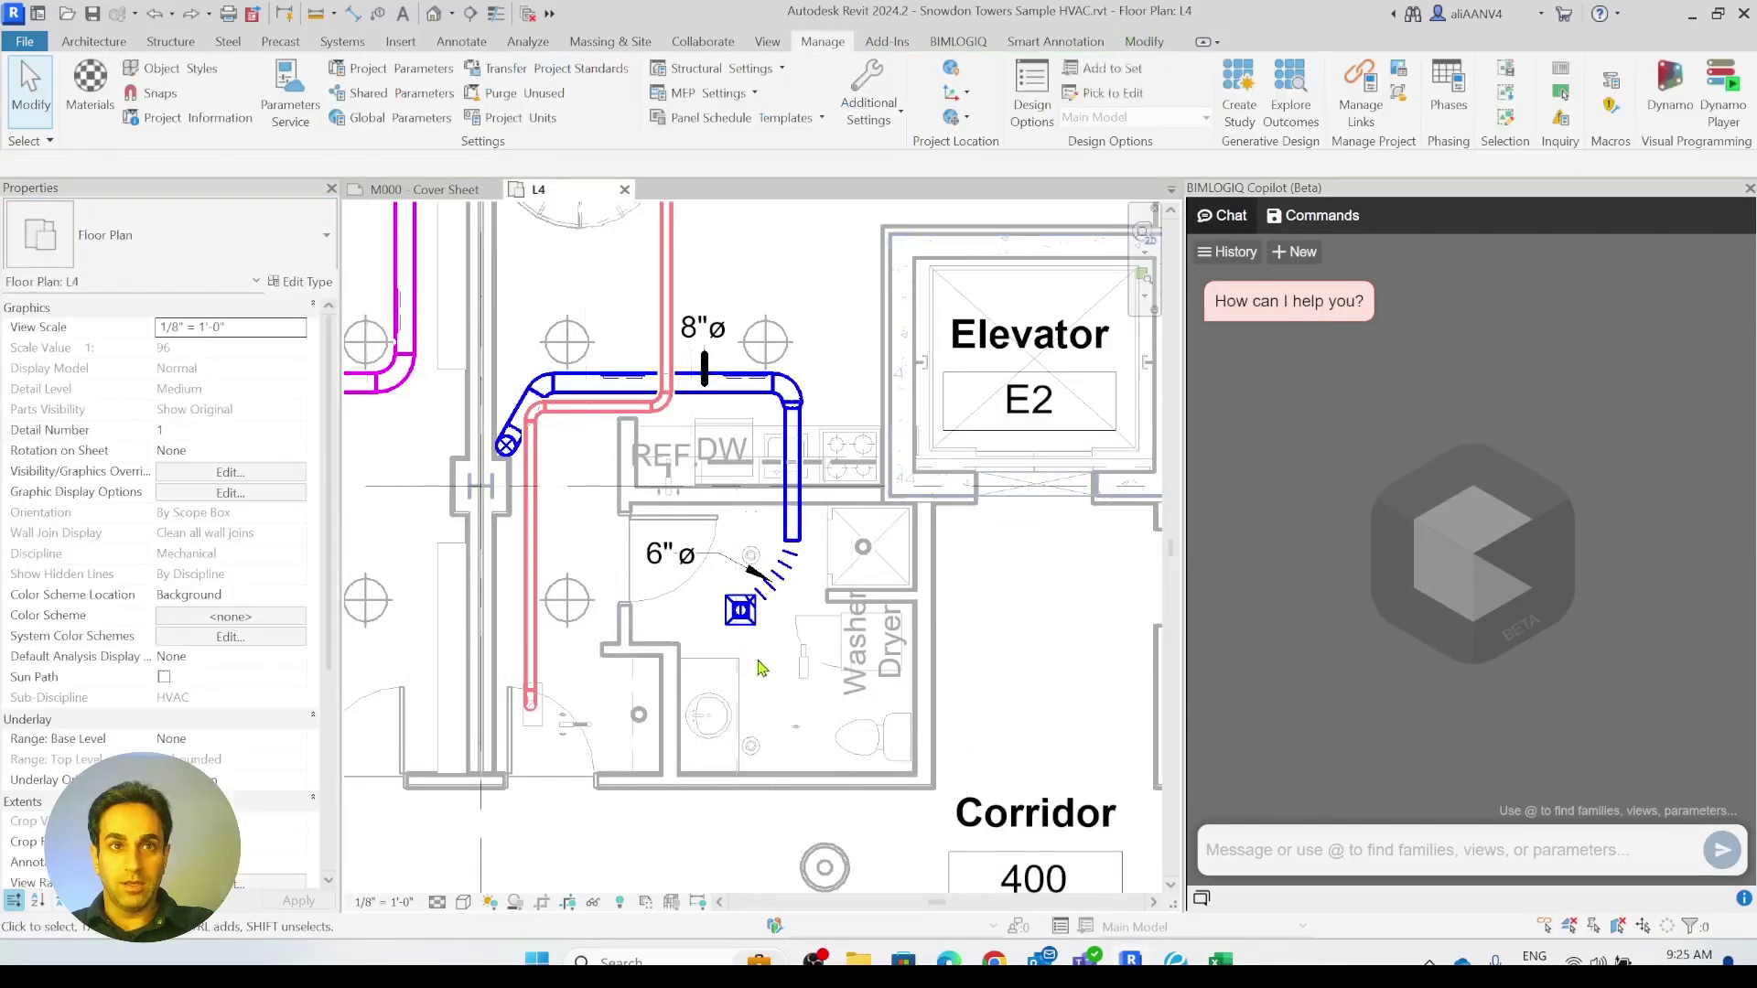
click(740, 610)
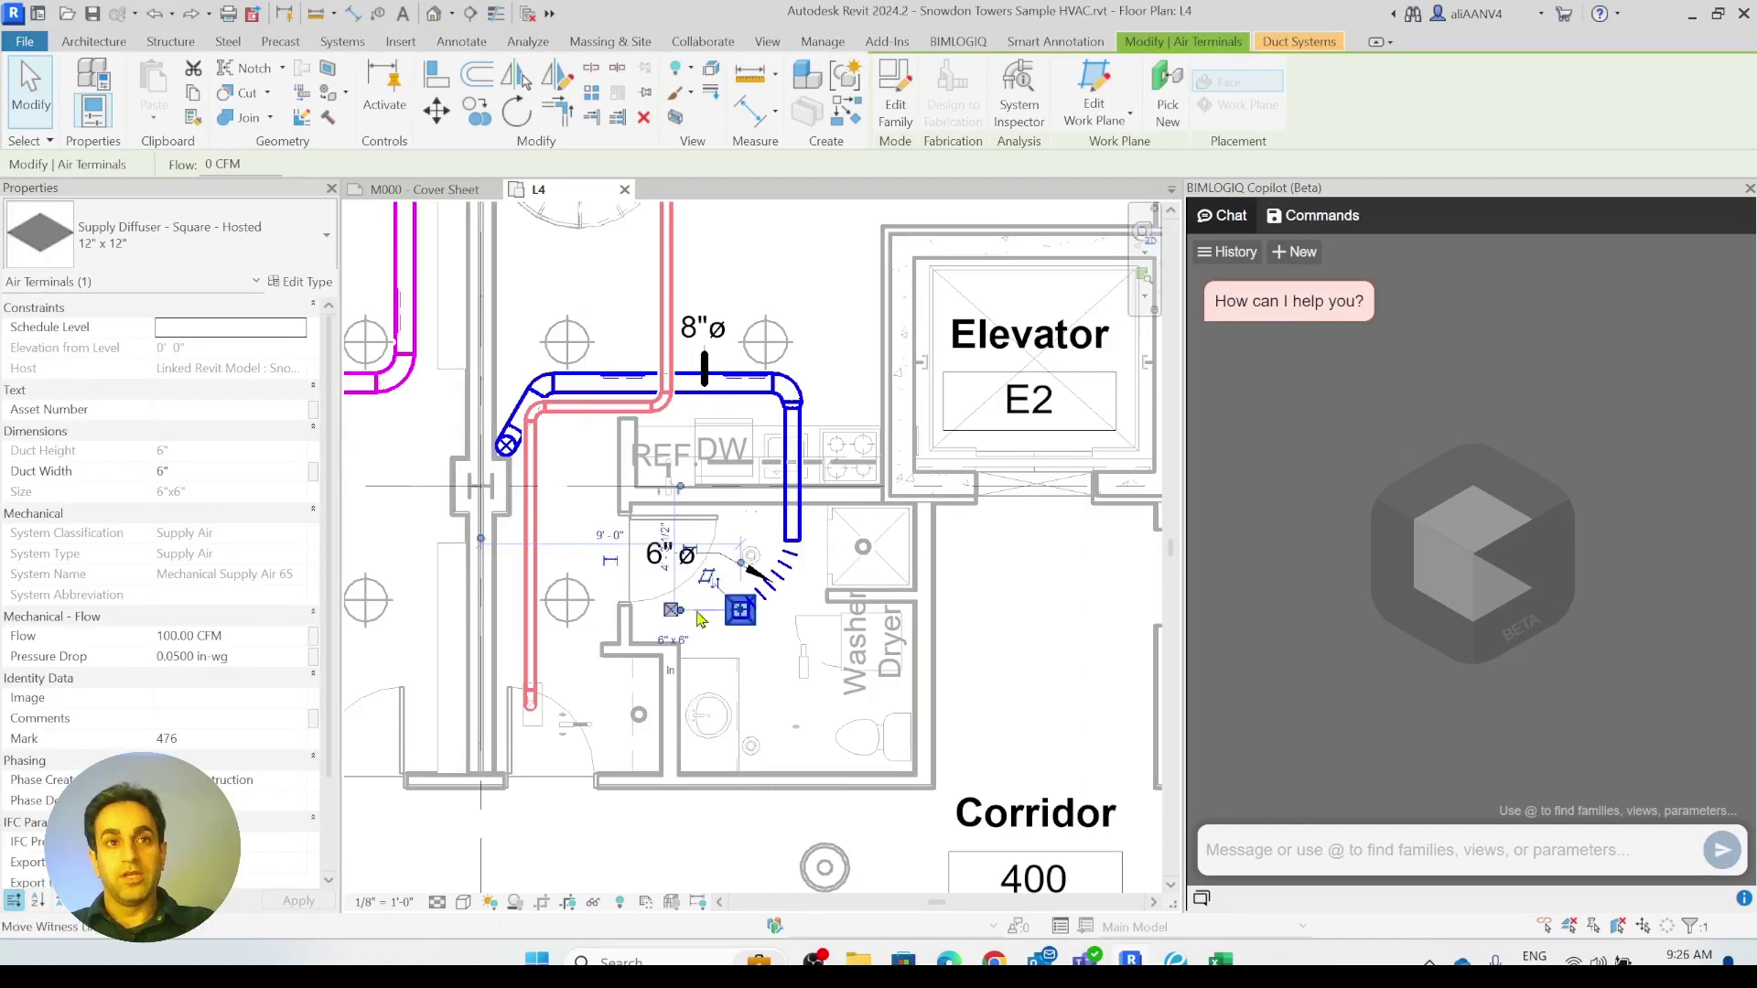
click(979, 609)
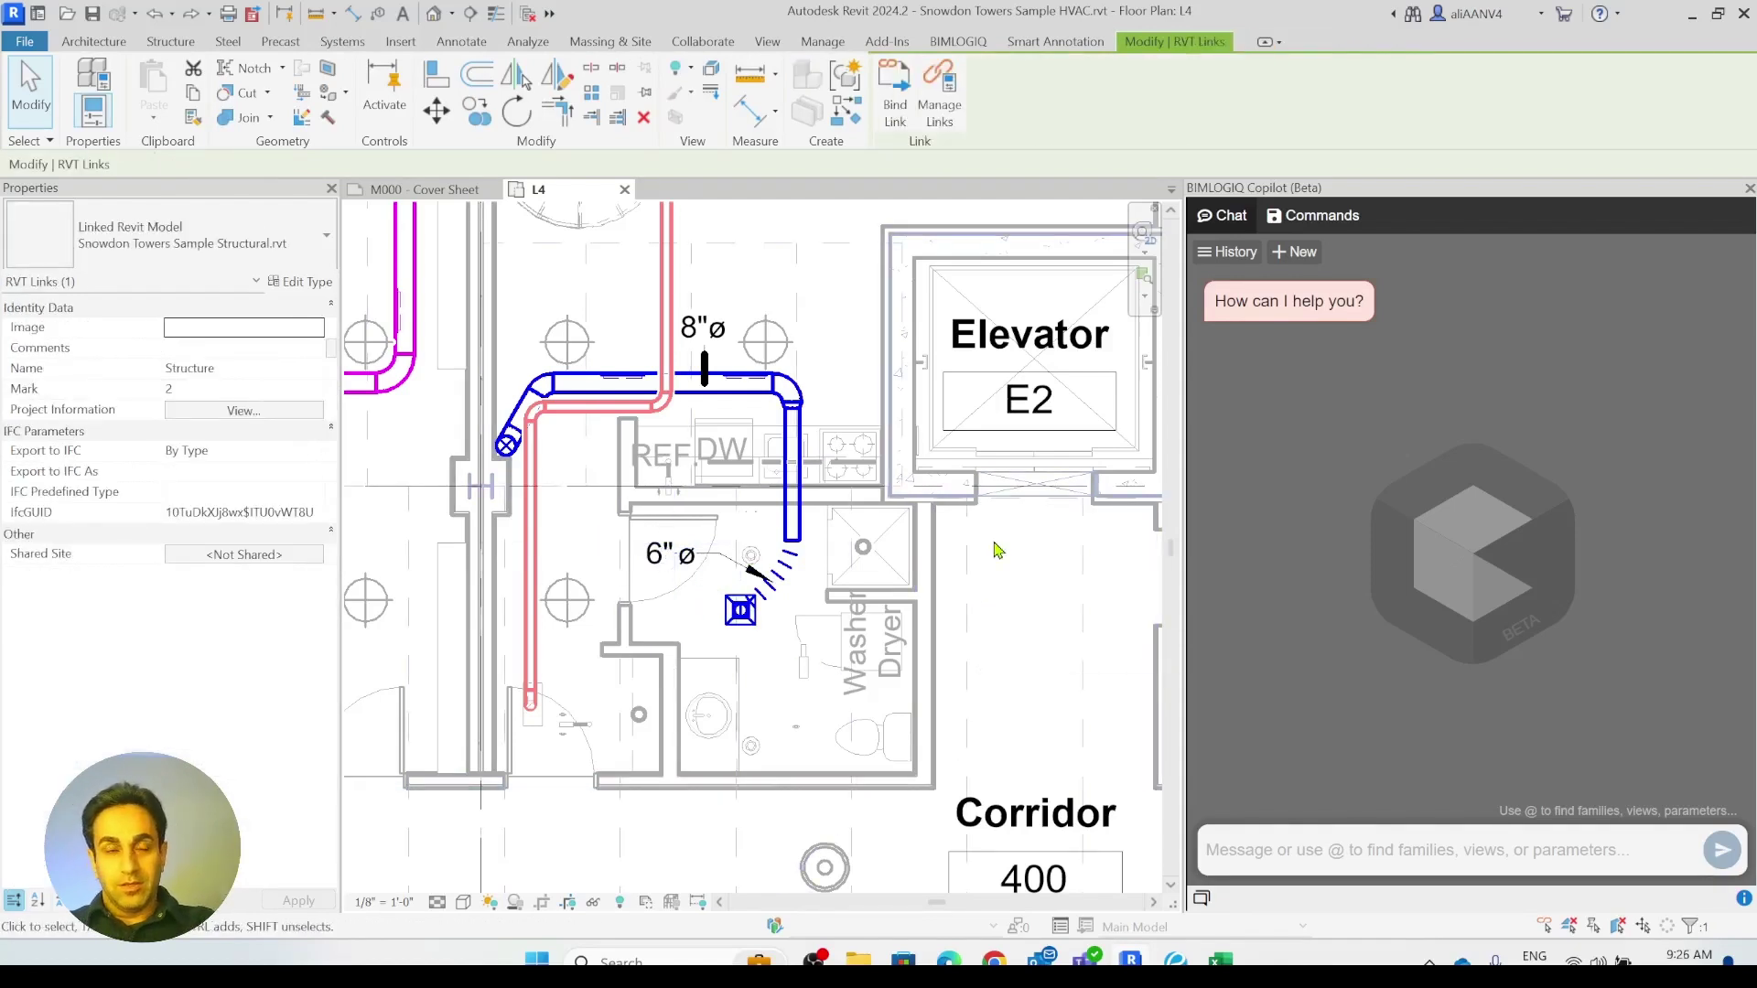
- Write a Copilot prompt to import Asset Numbers from Column C of 'Air Terminal Asset Info' in C:\Test, matching Air Terminal Mark values in Column A
click(1273, 855)
text(Open the Excel file named 'Air Terminal Asset Info' located at C:\Test, and import the Air Terminal Asset Number values from the file. To do this task, find the Mark values of the Air Terminals in Column A of the Excel file, and then import the corresponding Asset Number from Column C into the Asset Number parameter of each Air Terminal in the project.)
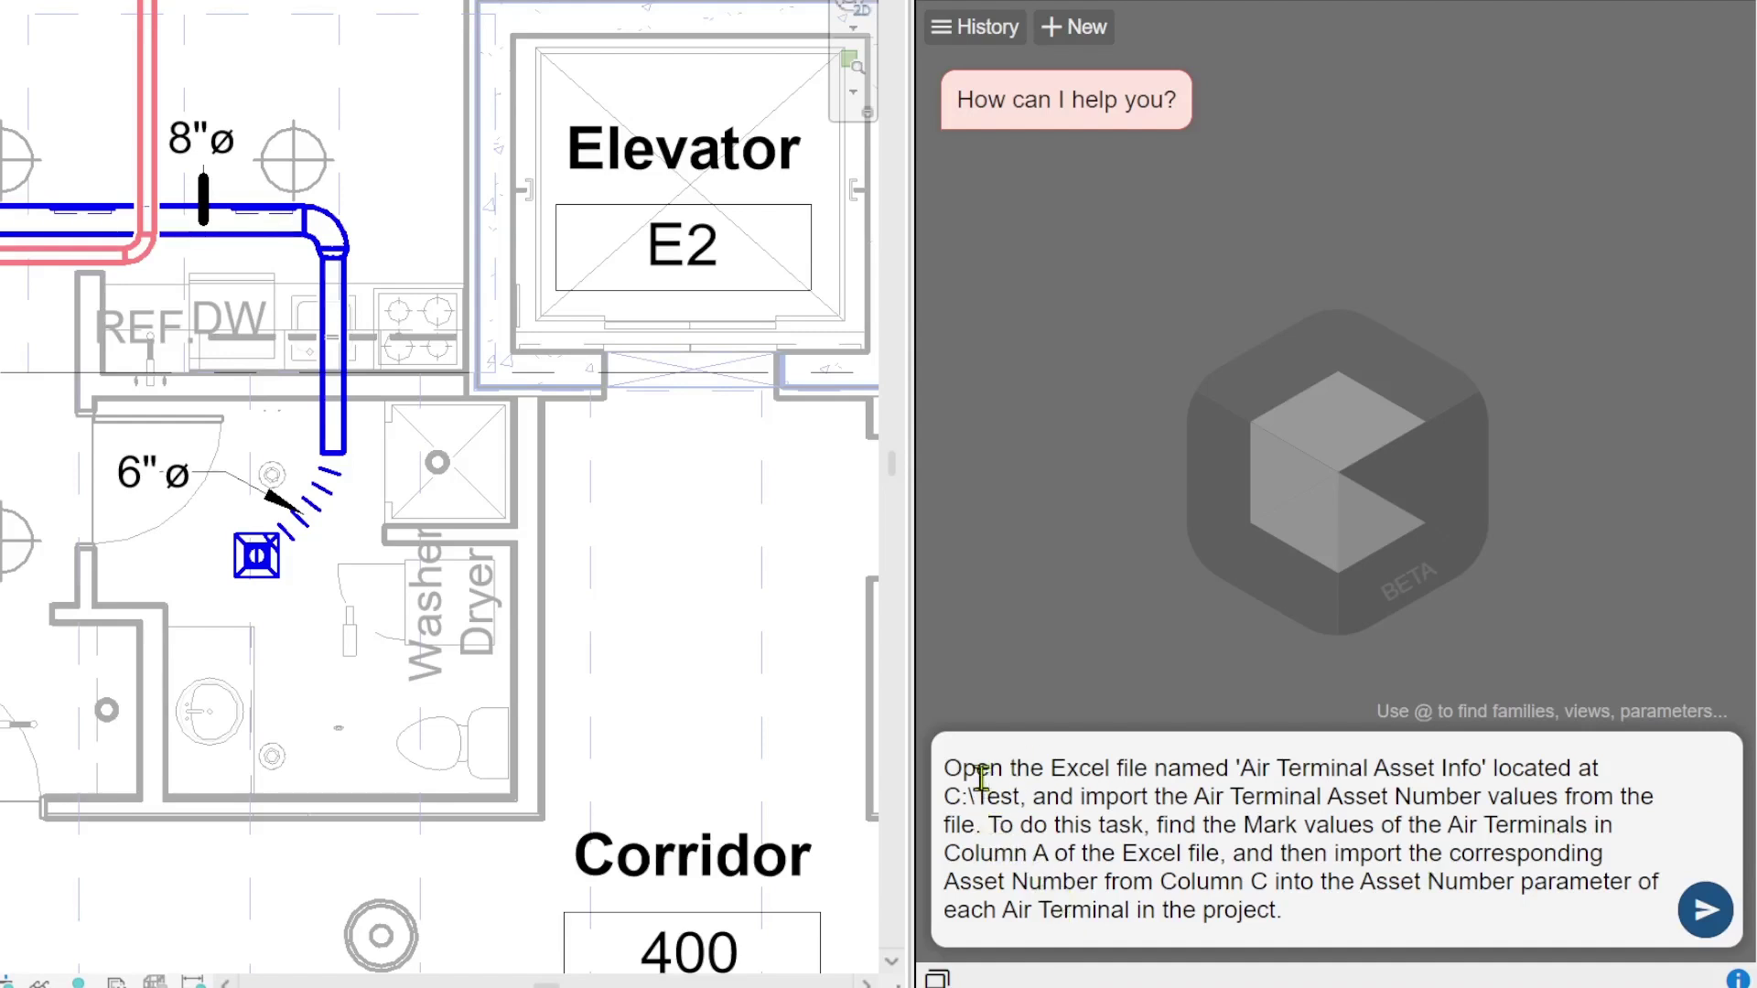
- Review the prompt's task instructions, Excel file name, Column C source, Asset Number parameter and Mark wording
drag(988, 824, 1073, 825)
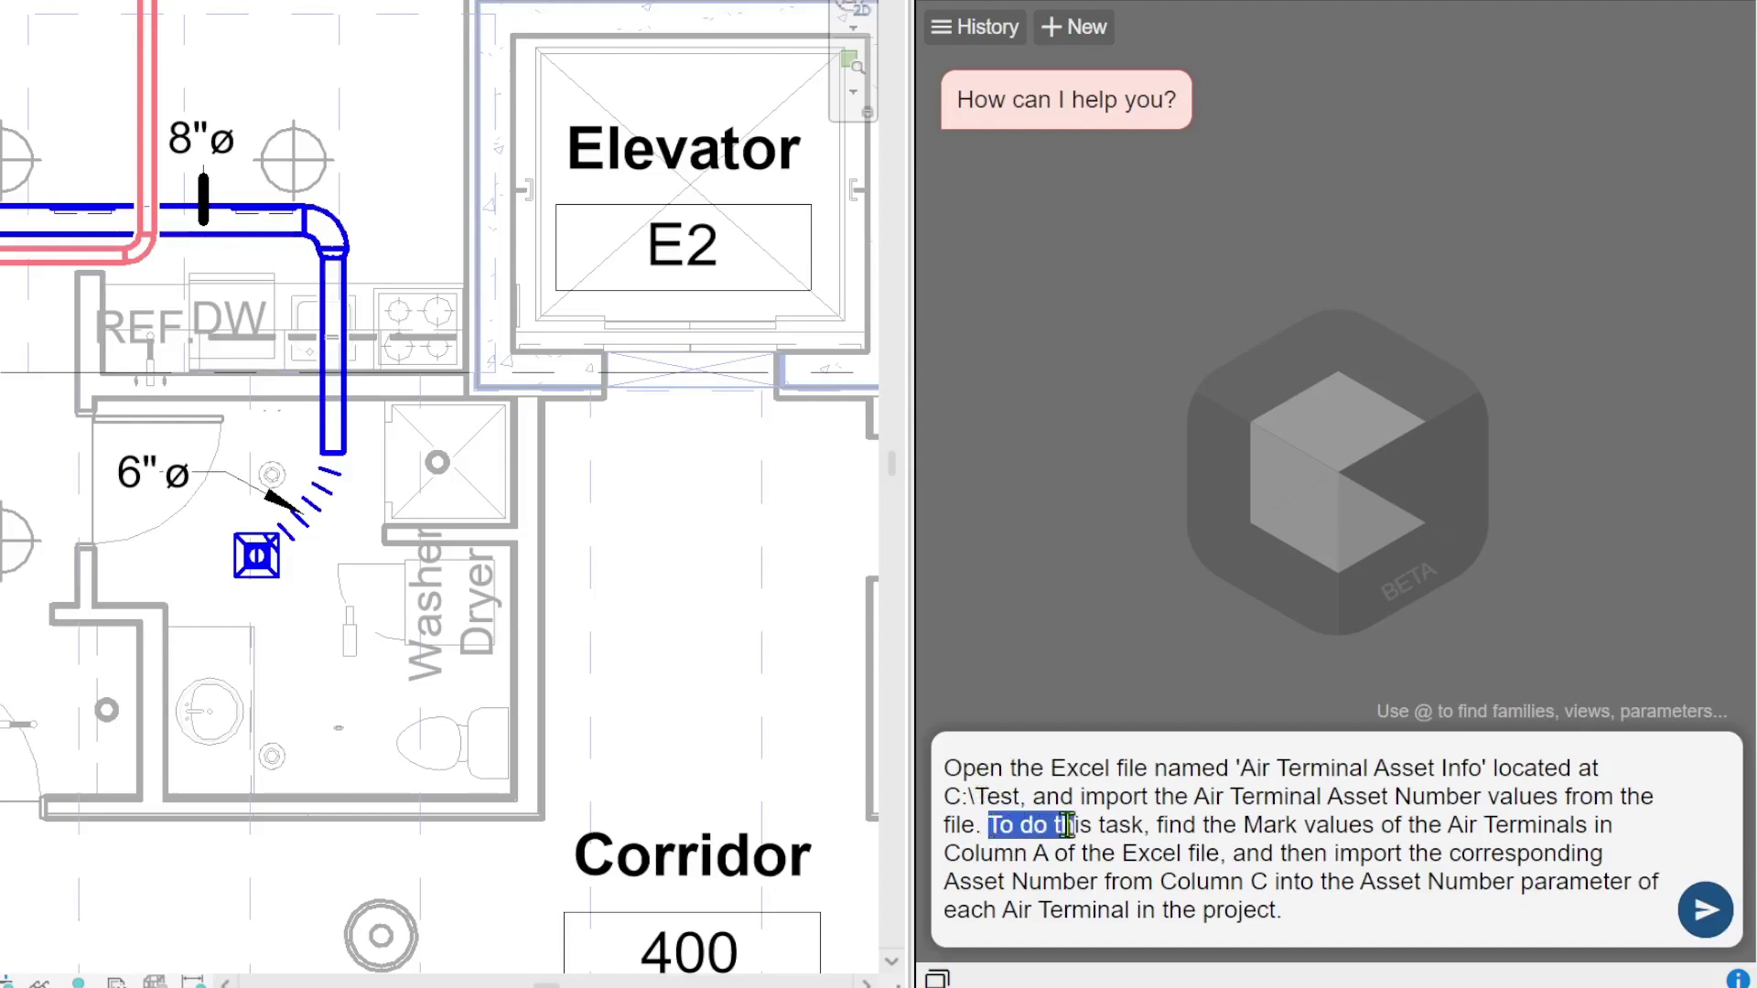
click(1072, 824)
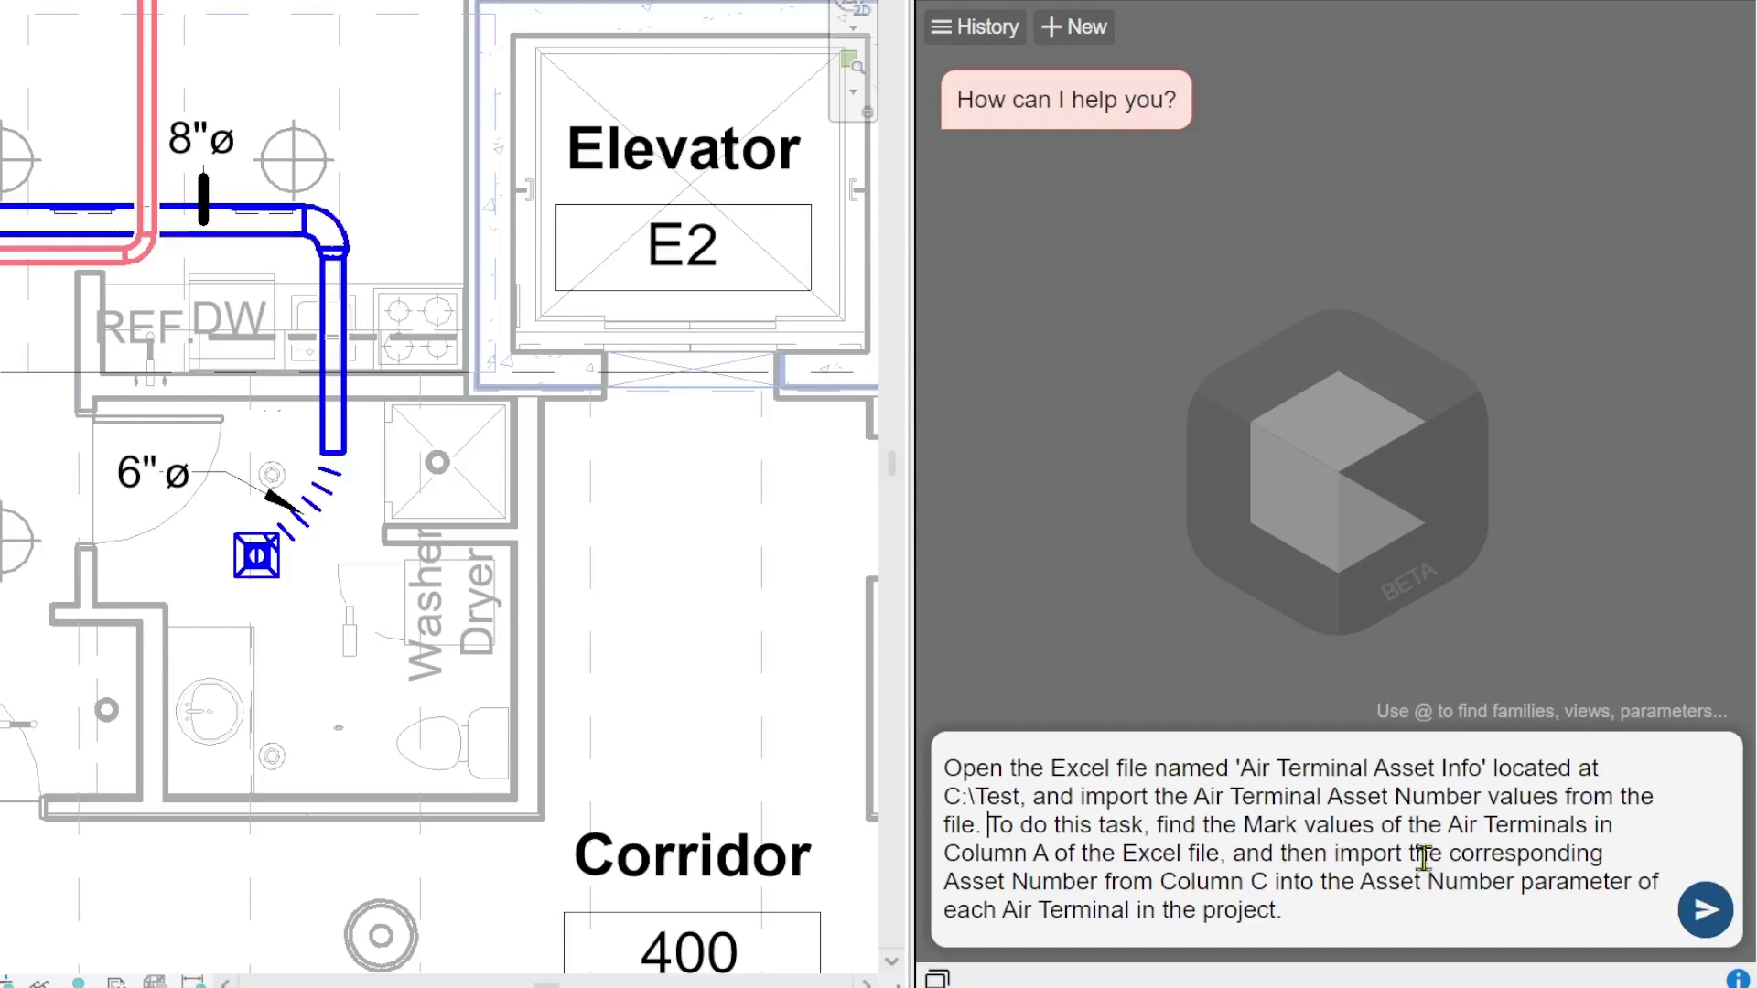
drag(1280, 884, 1161, 886)
click(1318, 886)
drag(1400, 886, 1523, 888)
click(1285, 912)
drag(1242, 769, 1480, 773)
click(1473, 787)
click(1276, 769)
double_click(1276, 825)
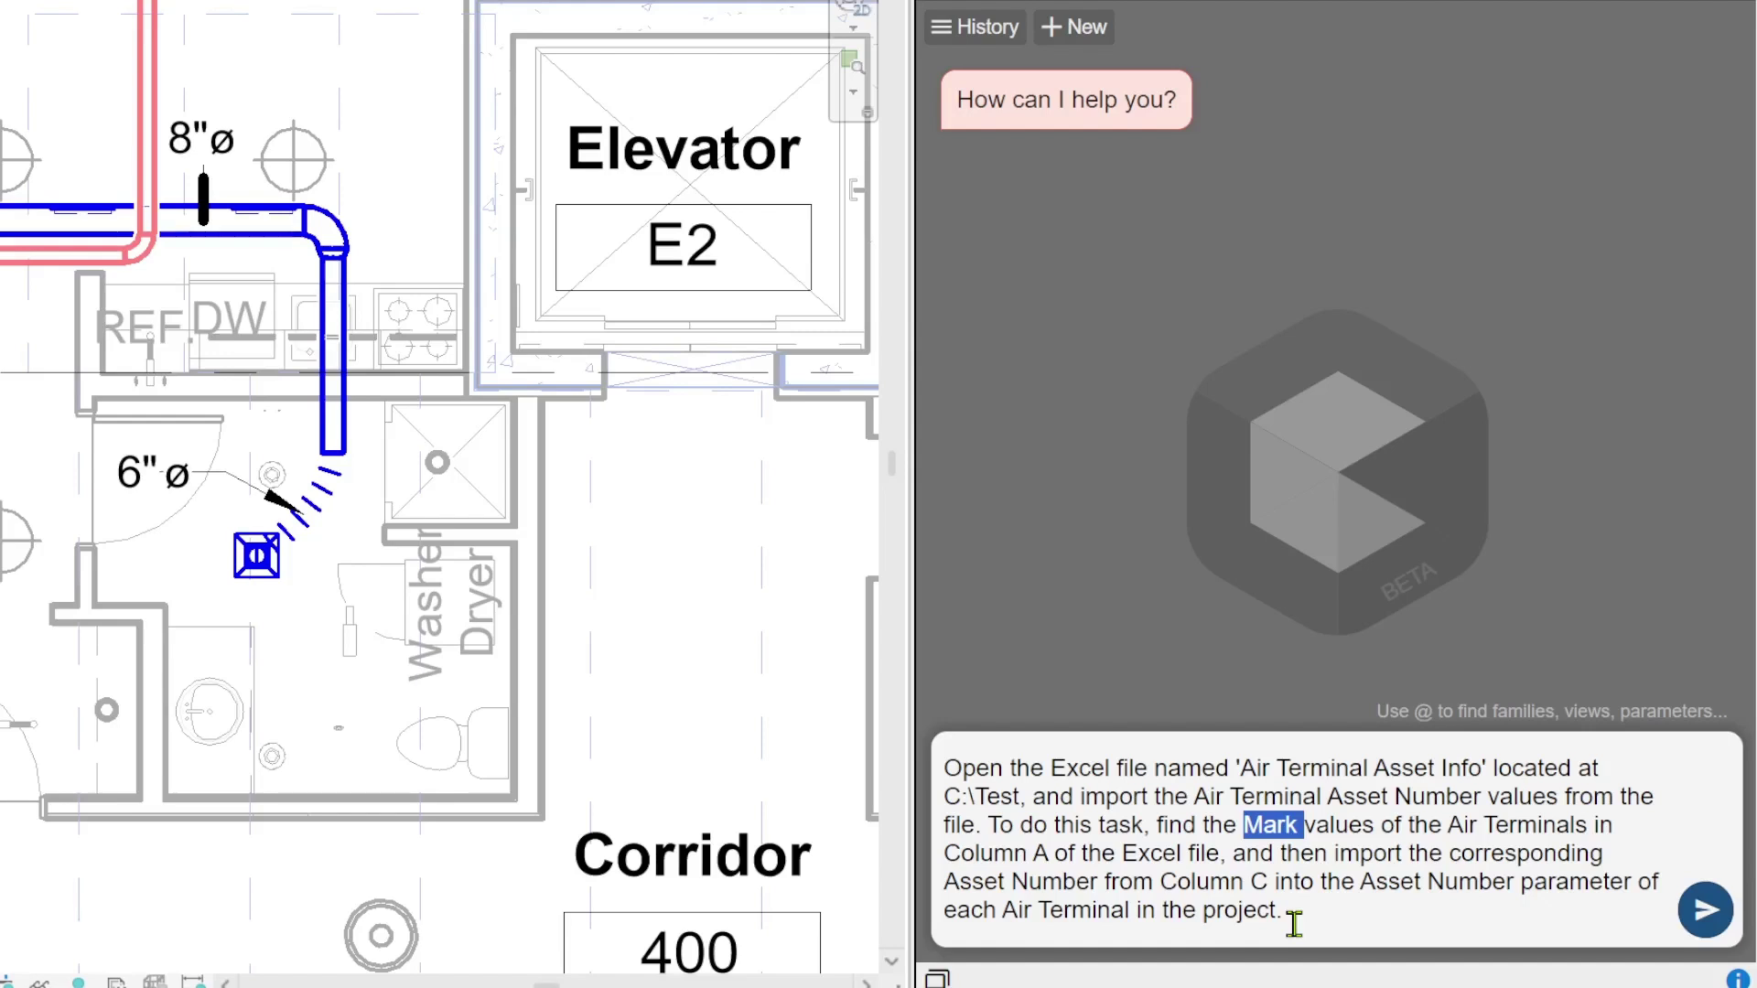
click(1322, 828)
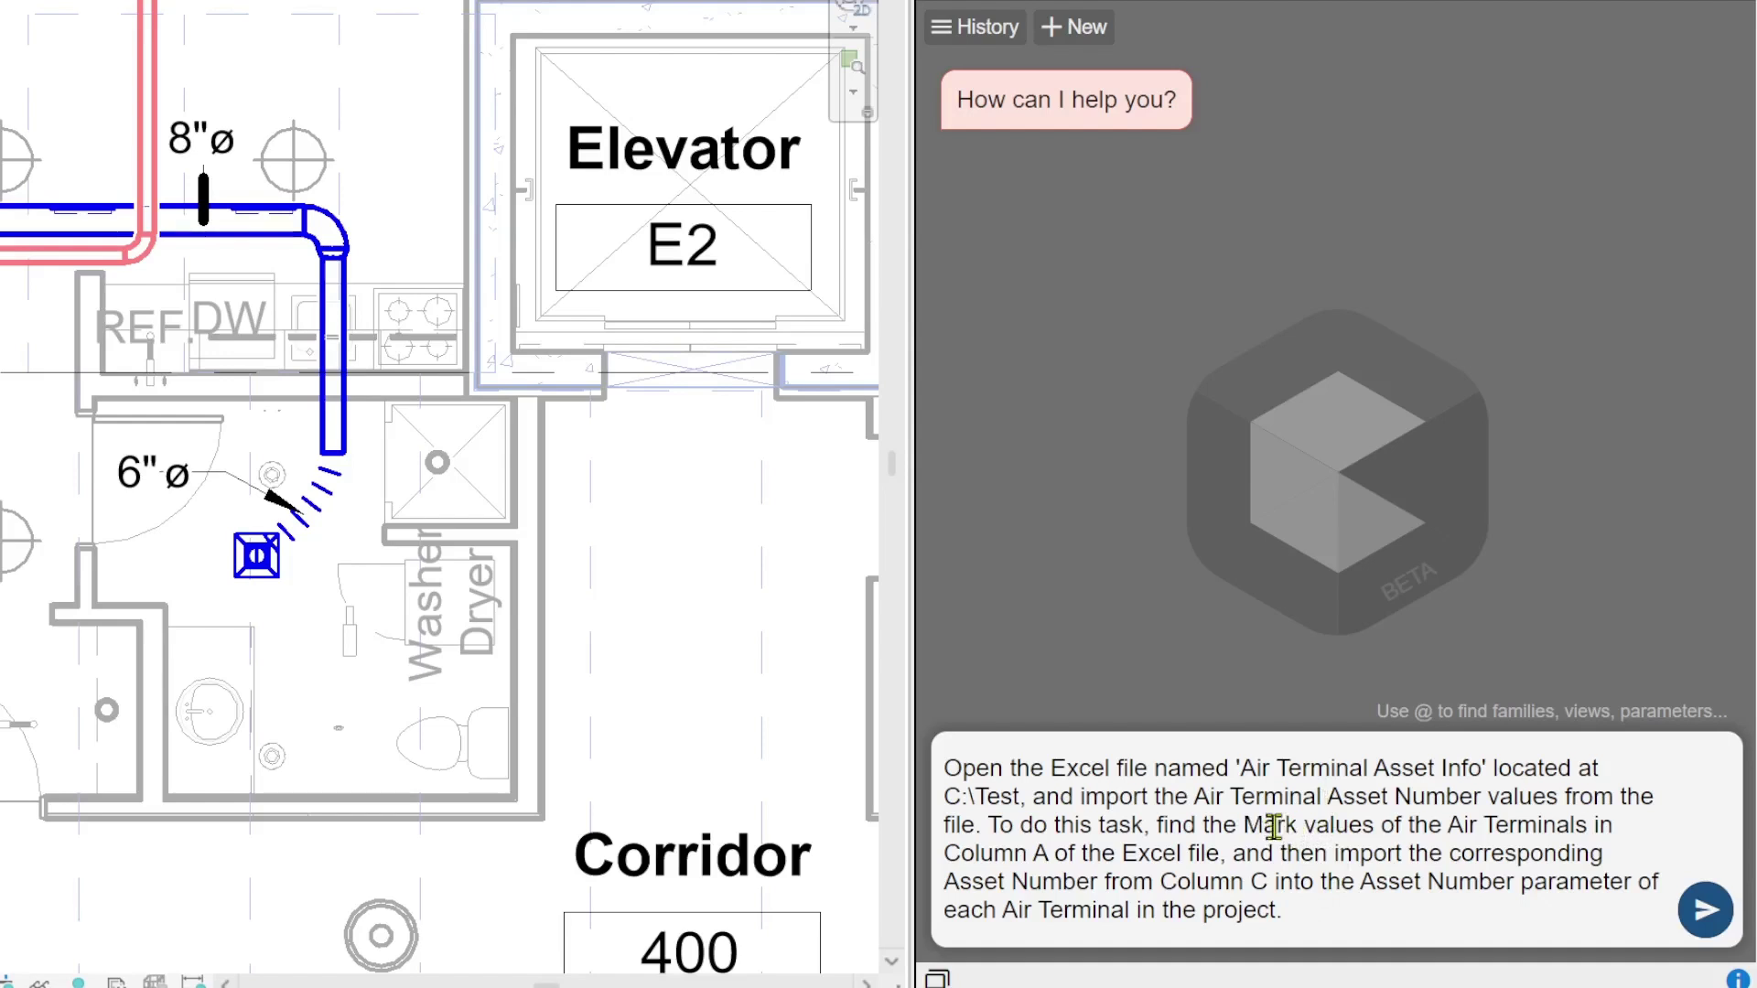
- Replace the word Mark in the prompt with an @ reference to the built-in Mark parameter
double_click(1274, 828)
key(BackSpace)
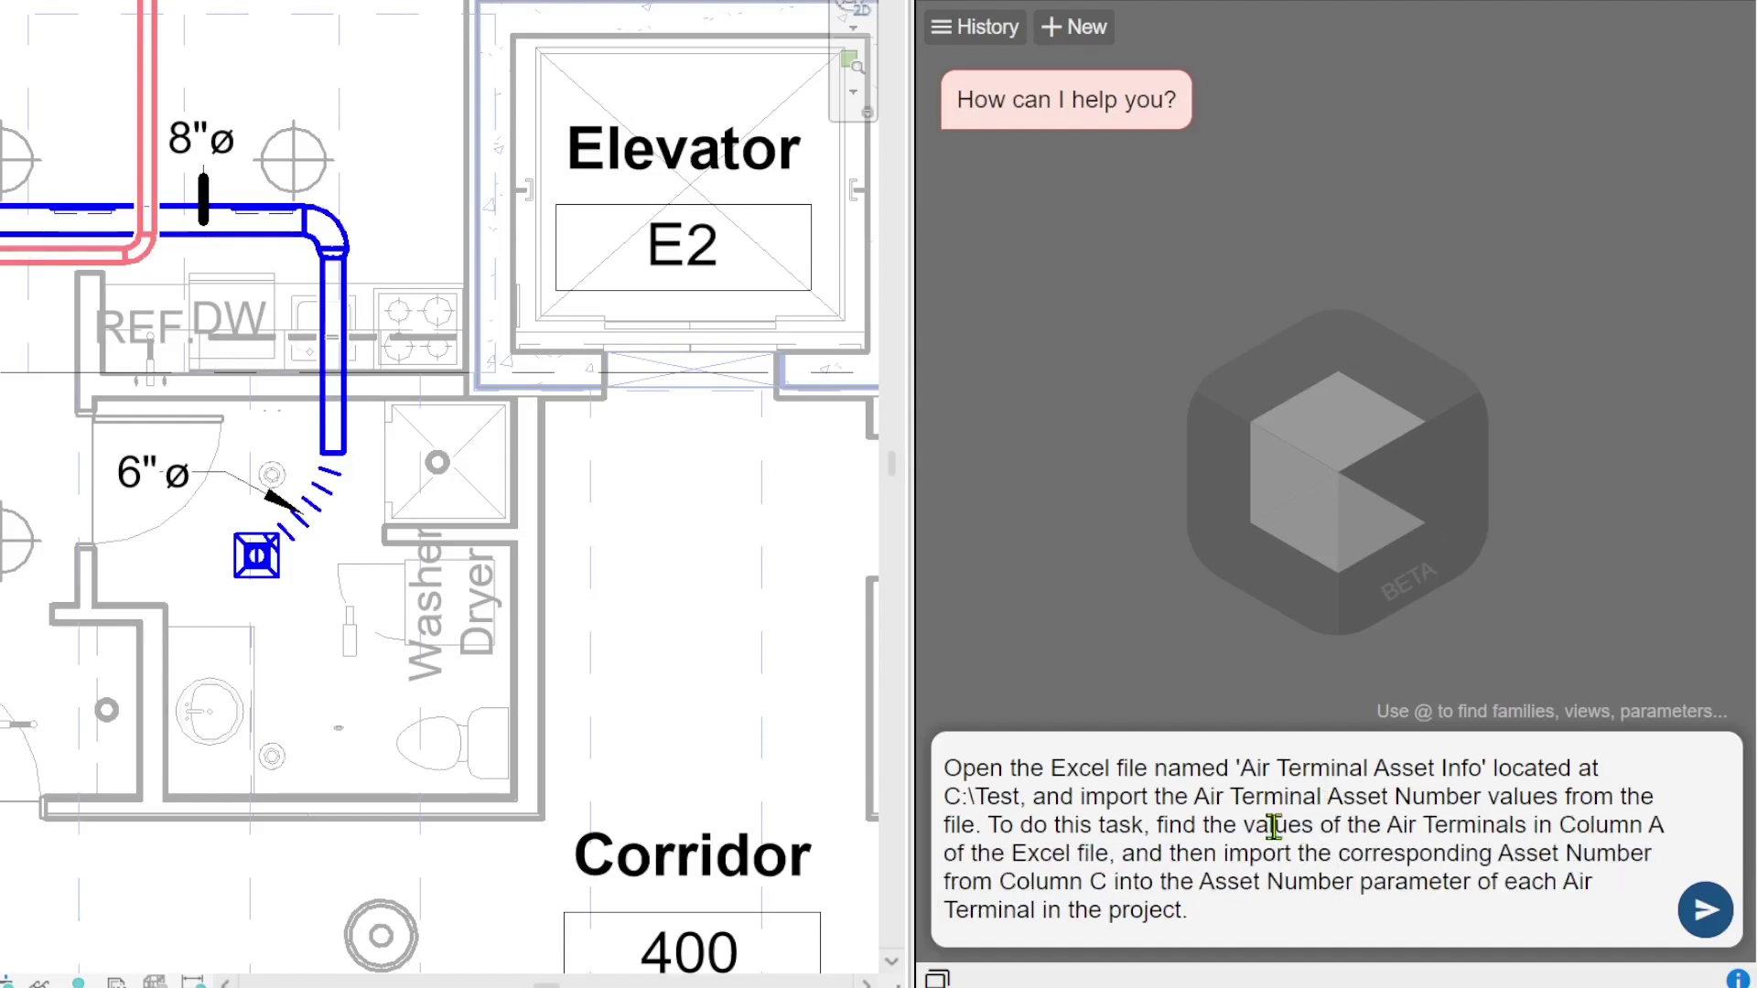
text(@)
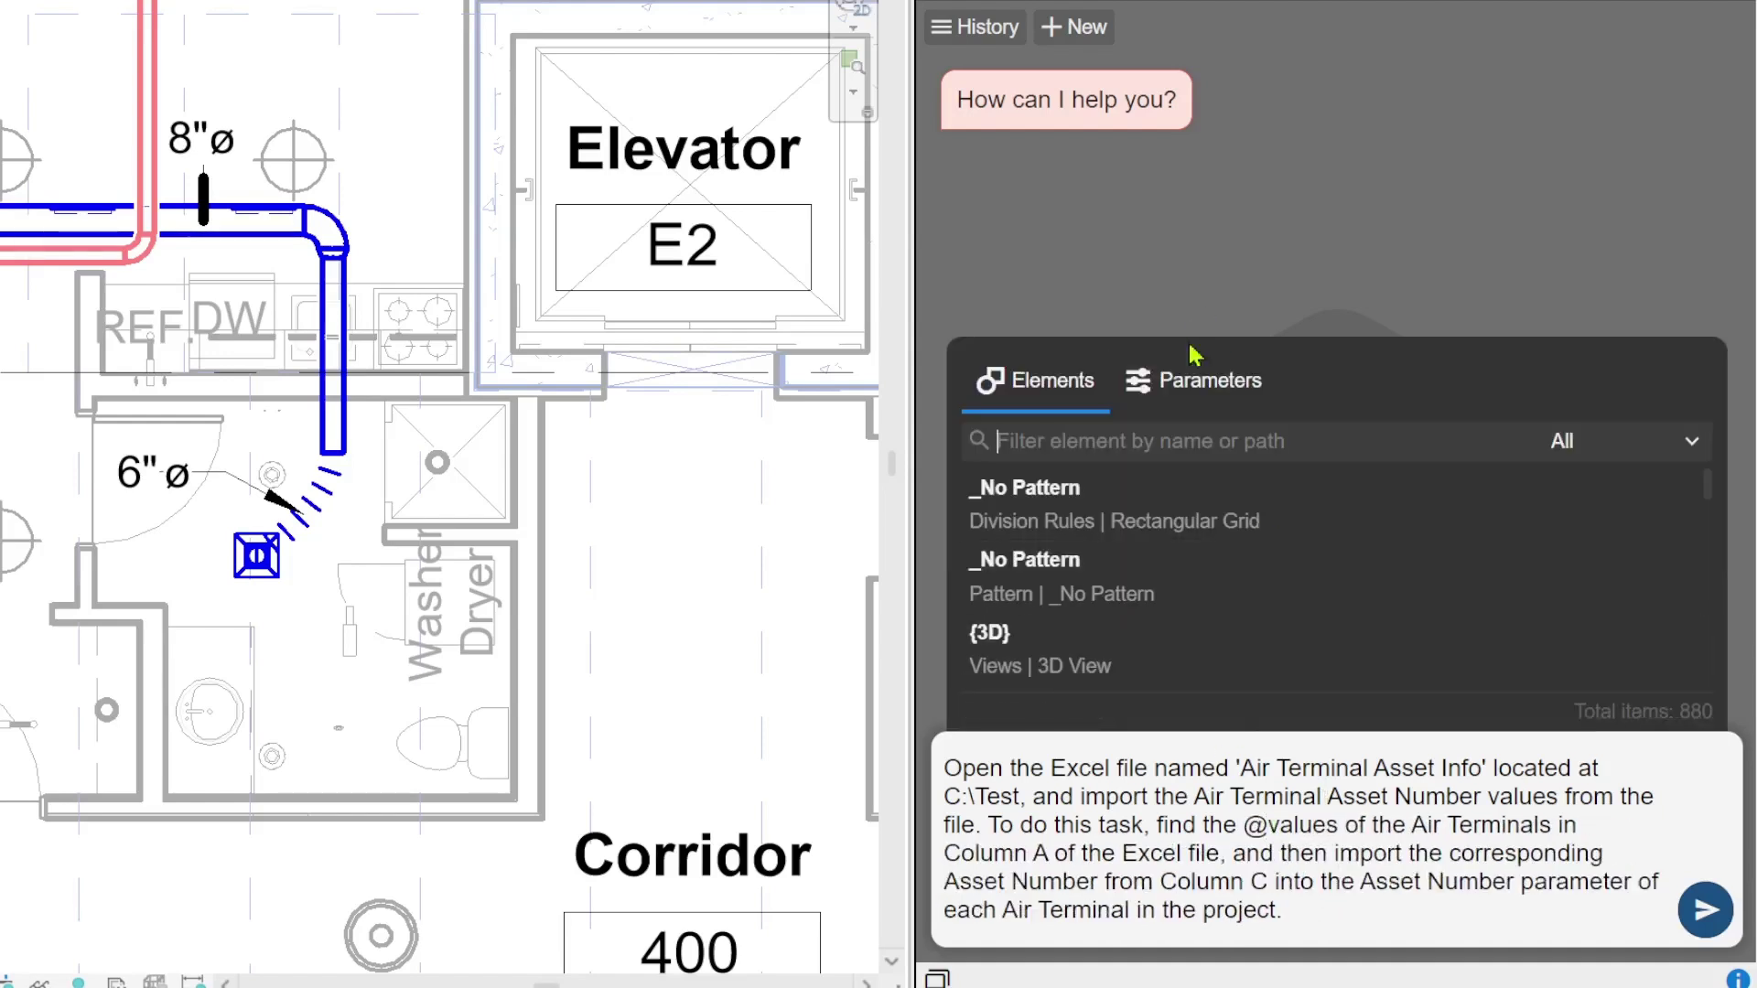
click(1190, 379)
text(mark)
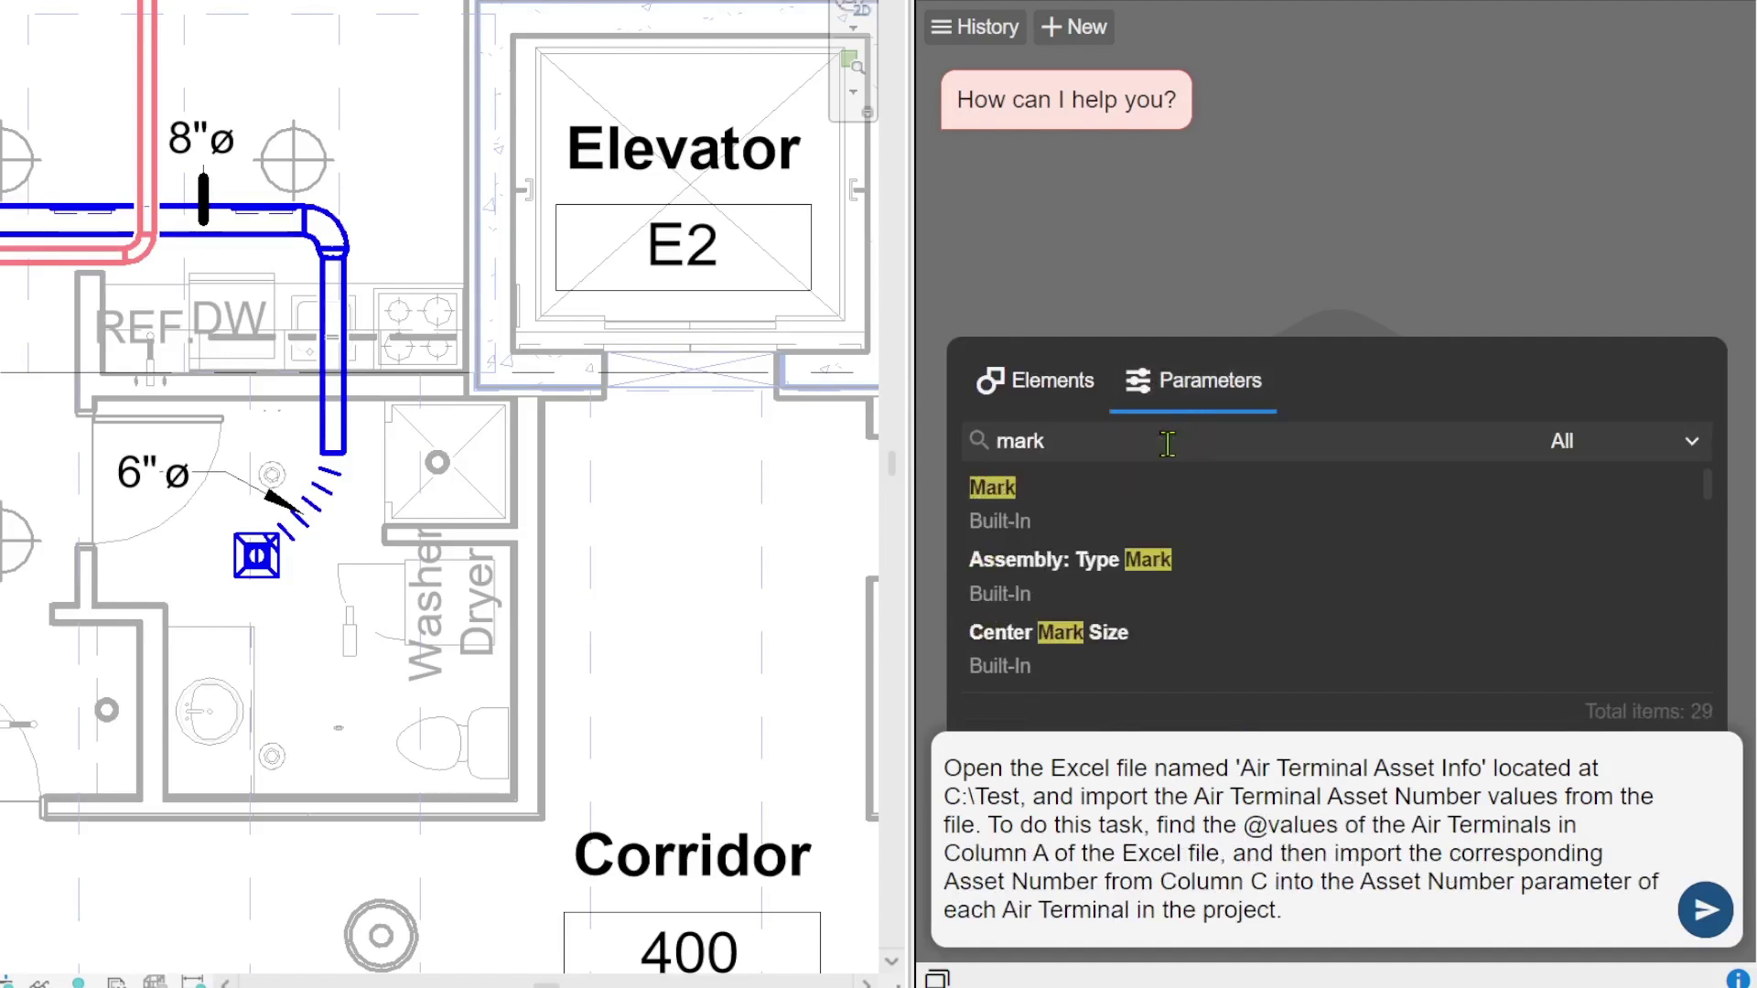
click(1161, 513)
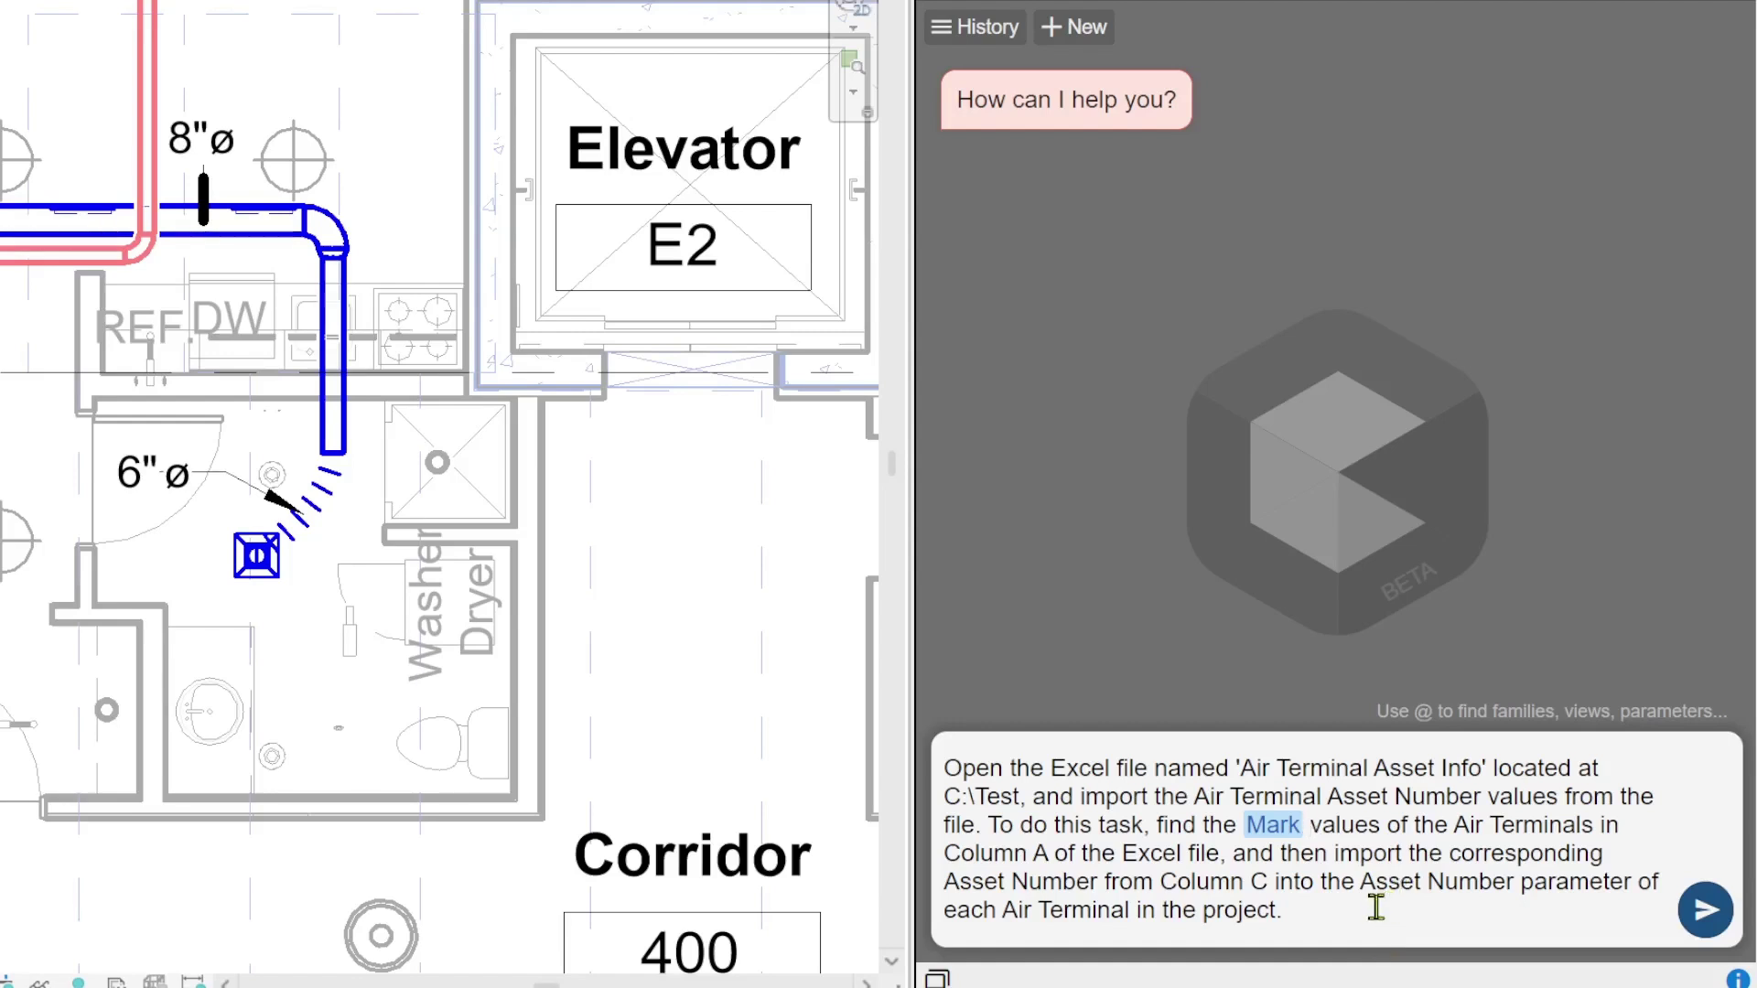
- Replace the target Asset Number text in the prompt with an @ reference to the Asset Number project parameter and submit the prompt
mouse_move(1361, 885)
mouse_down()
mouse_move(1513, 894)
mouse_move(1517, 877)
mouse_move(1363, 876)
mouse_up()
key(BackSpace)
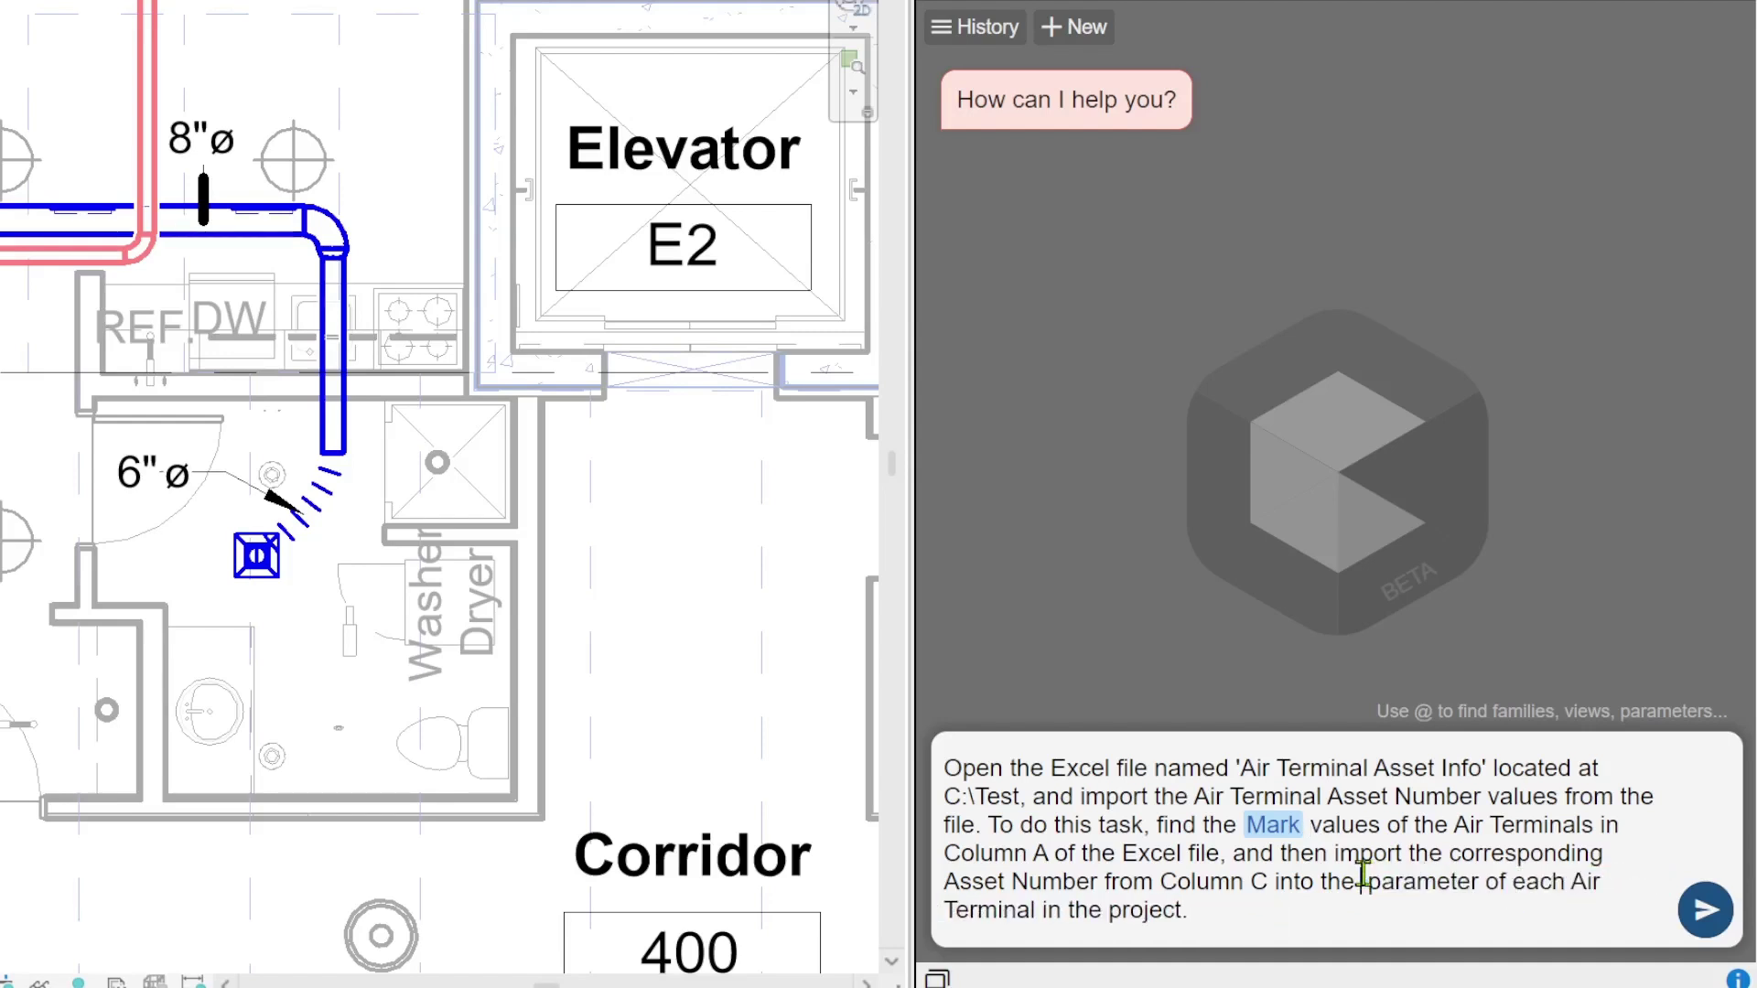
text(@ass)
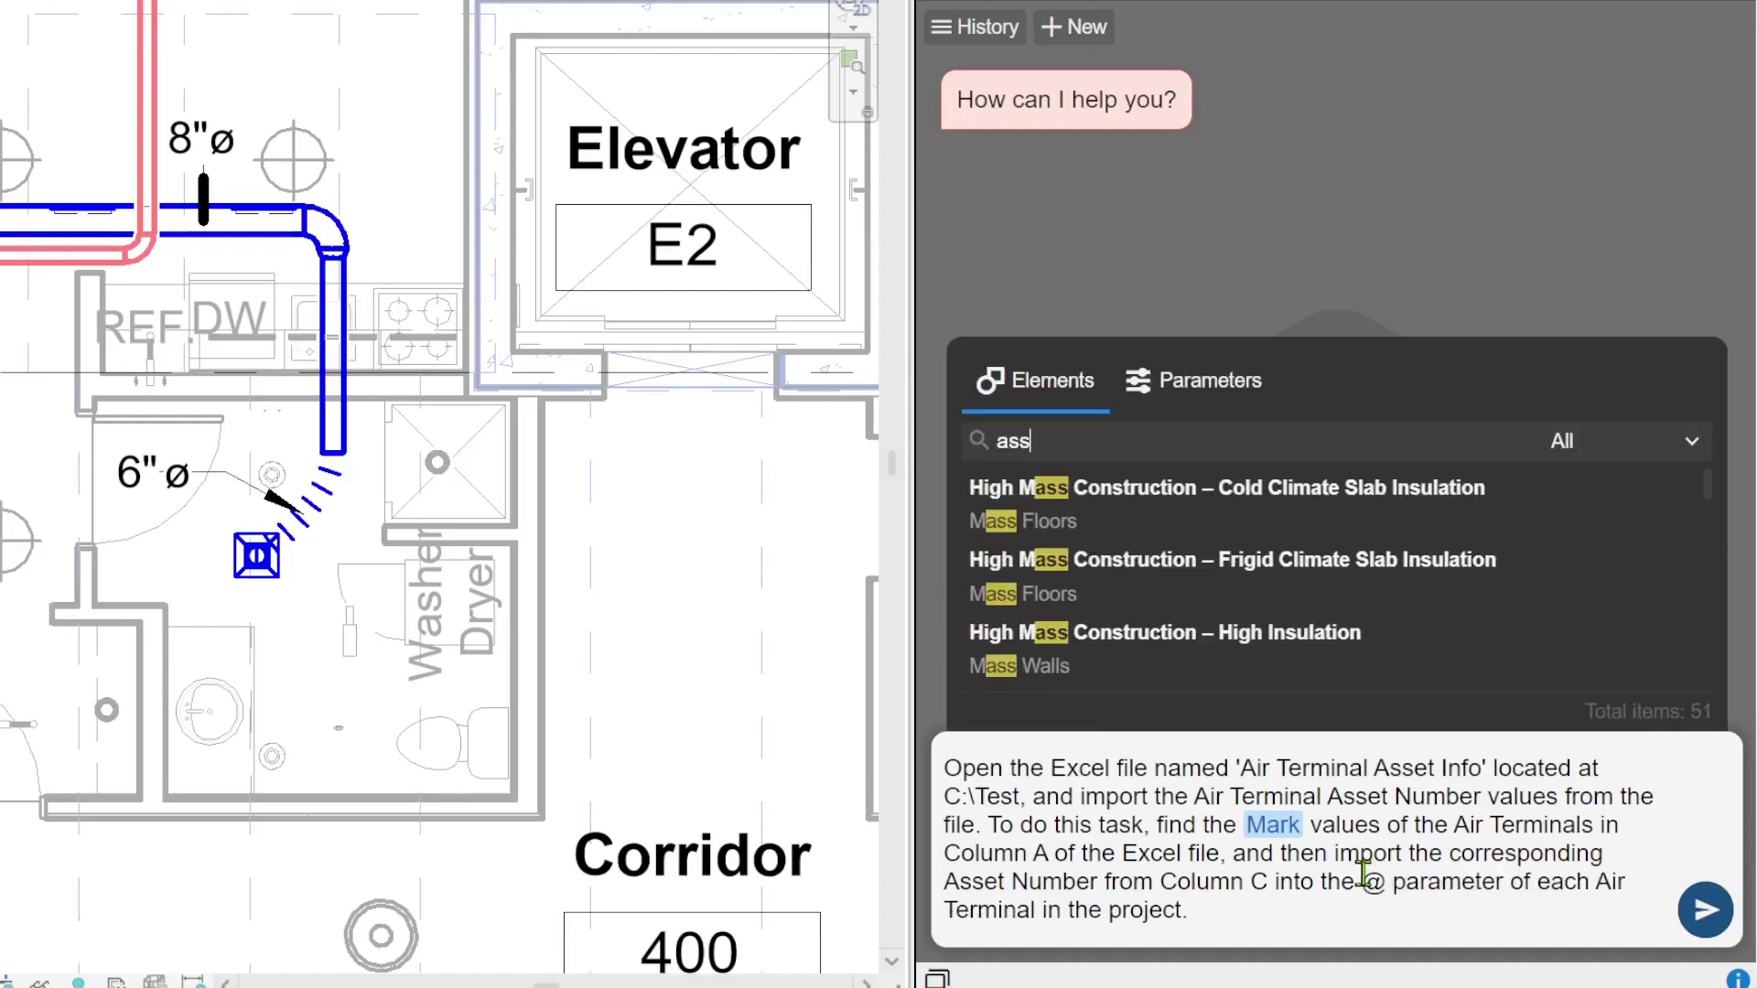
key(BackSpace)
key(BackSpace)
key(BackSpace)
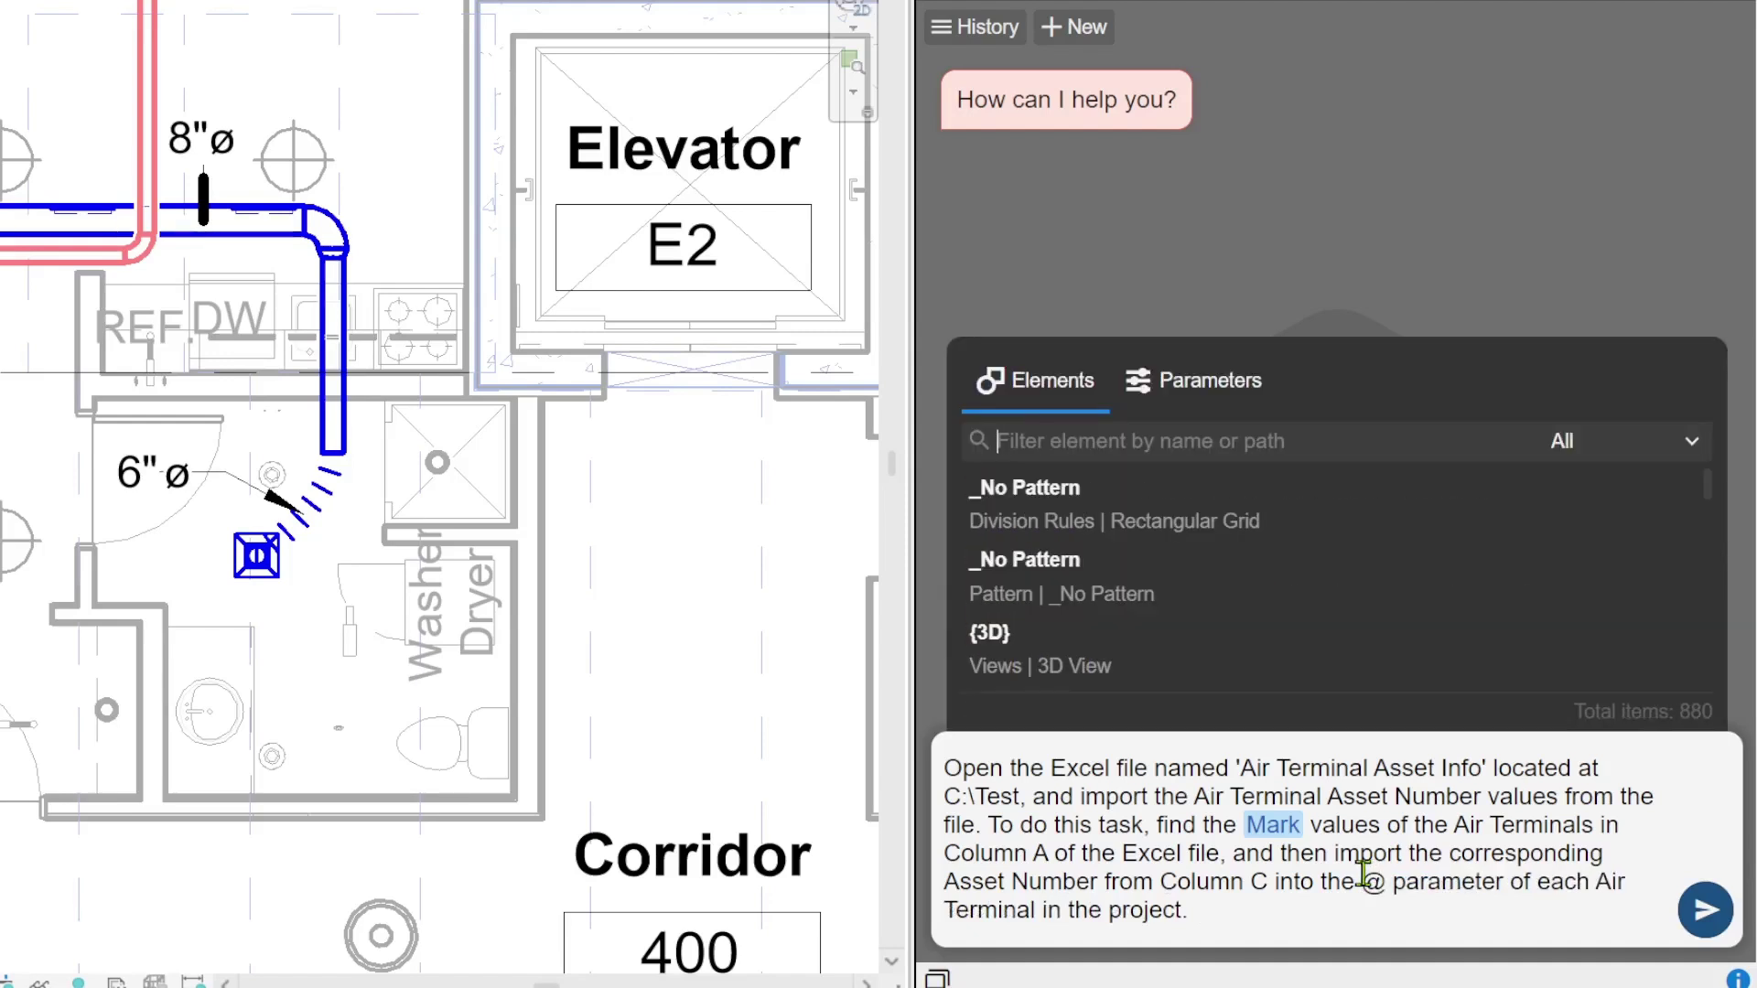
click(1135, 382)
text(asset n)
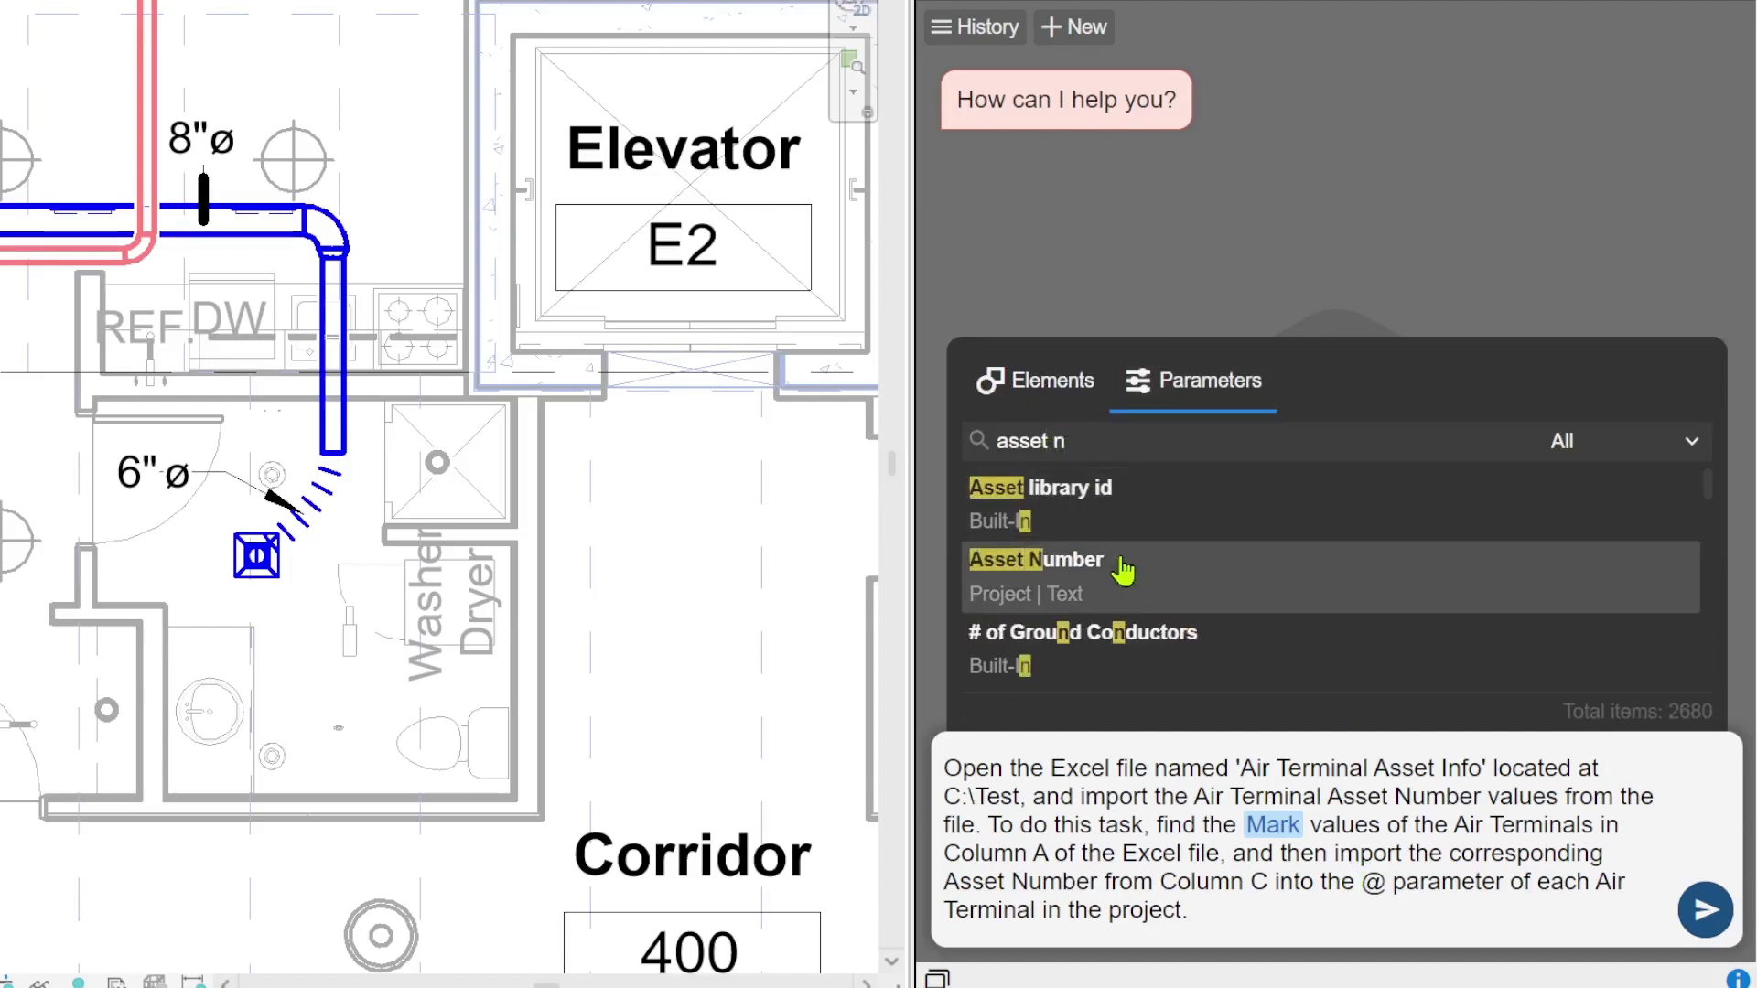
click(1119, 564)
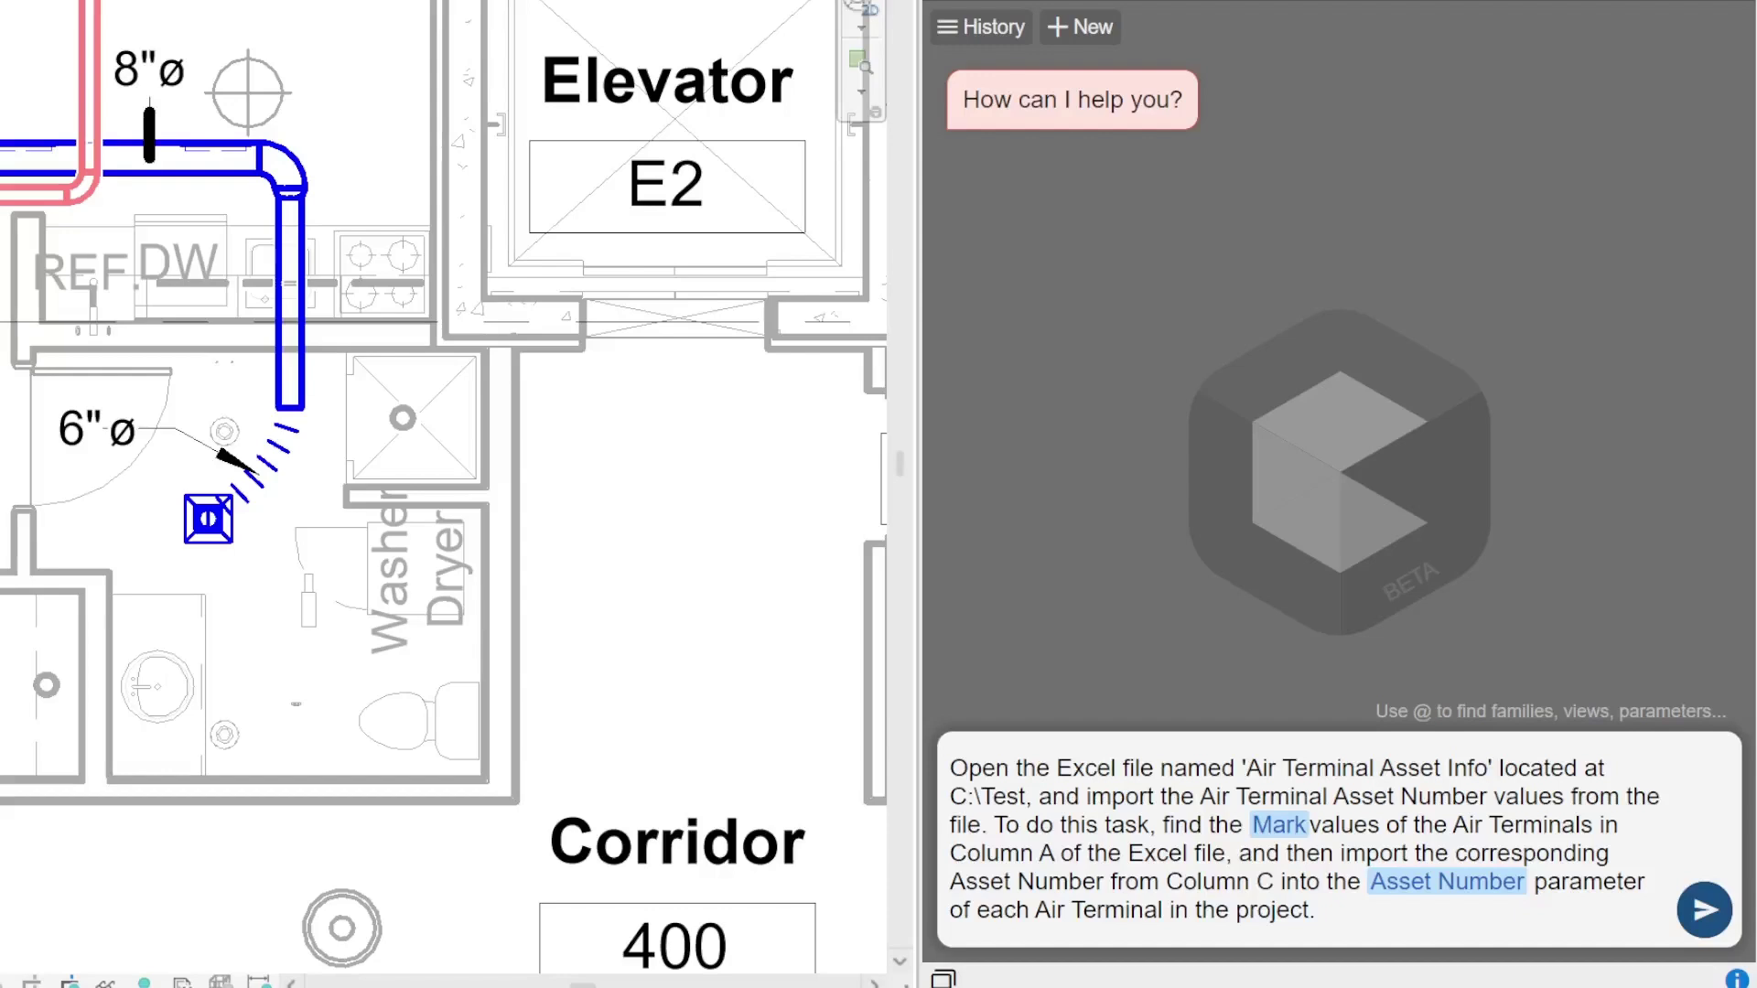
click(1704, 909)
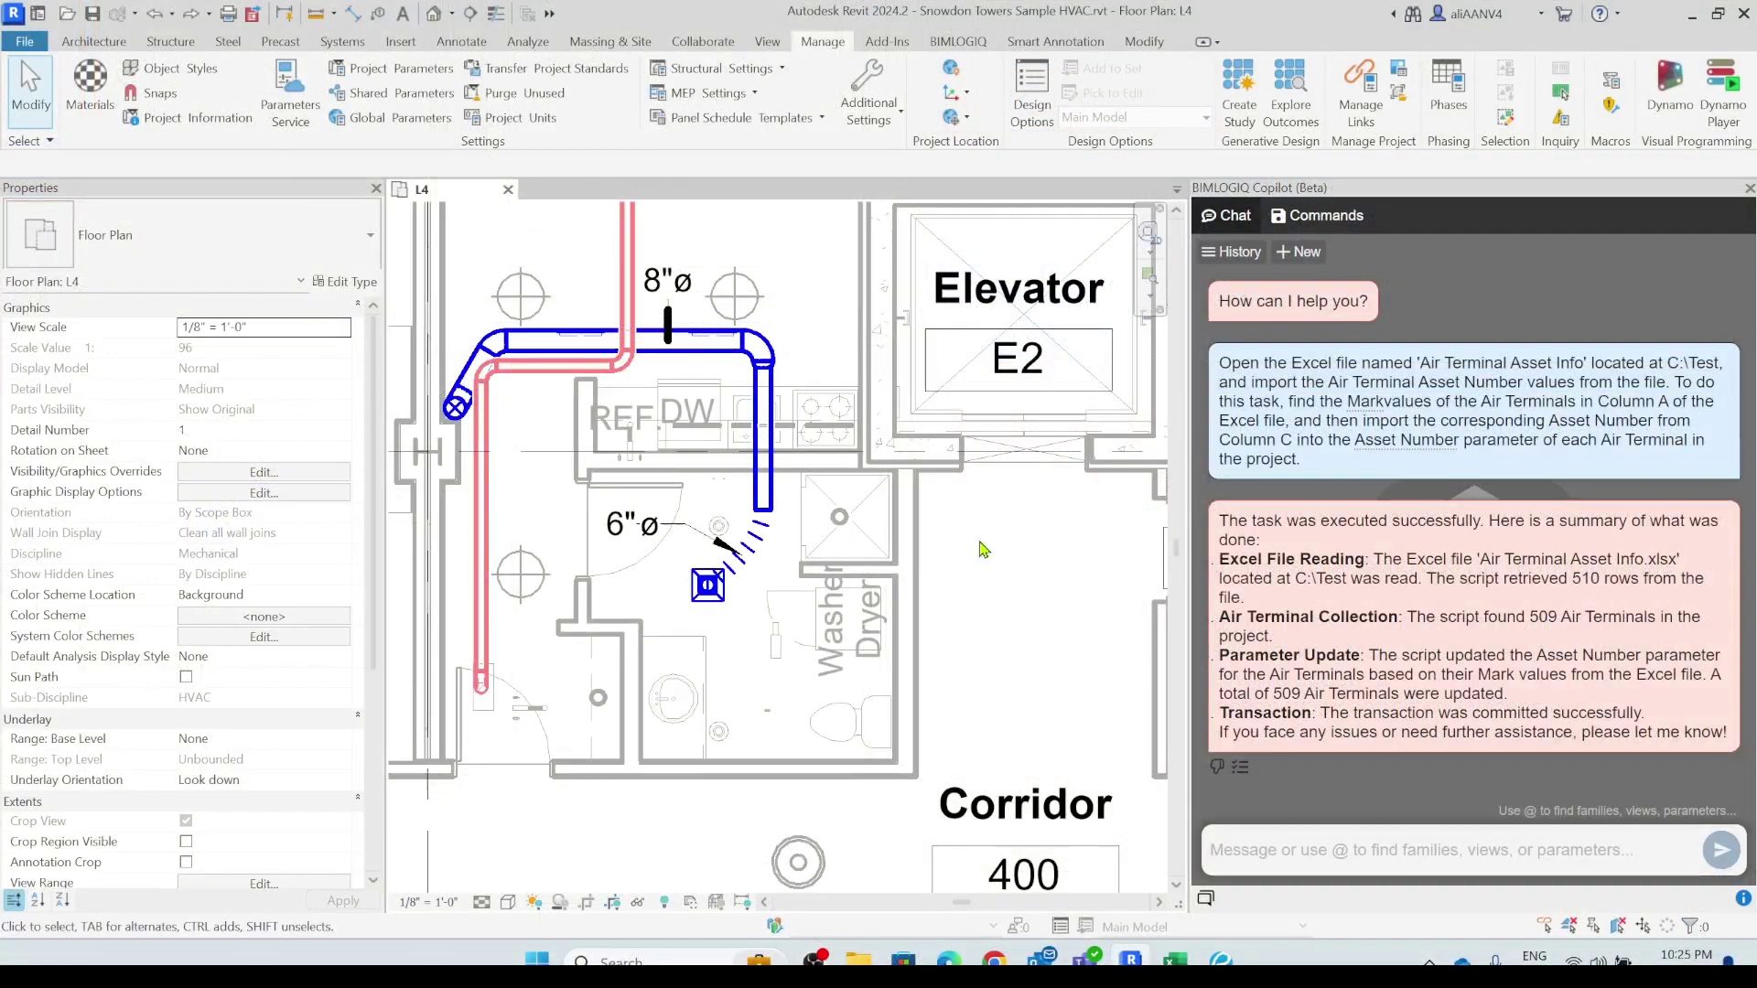
- Select the bathroom supply diffuser on plan L4 again to check its Asset Number property
scroll(282, 530, down, 2)
scroll(282, 530, up, 2)
click(754, 565)
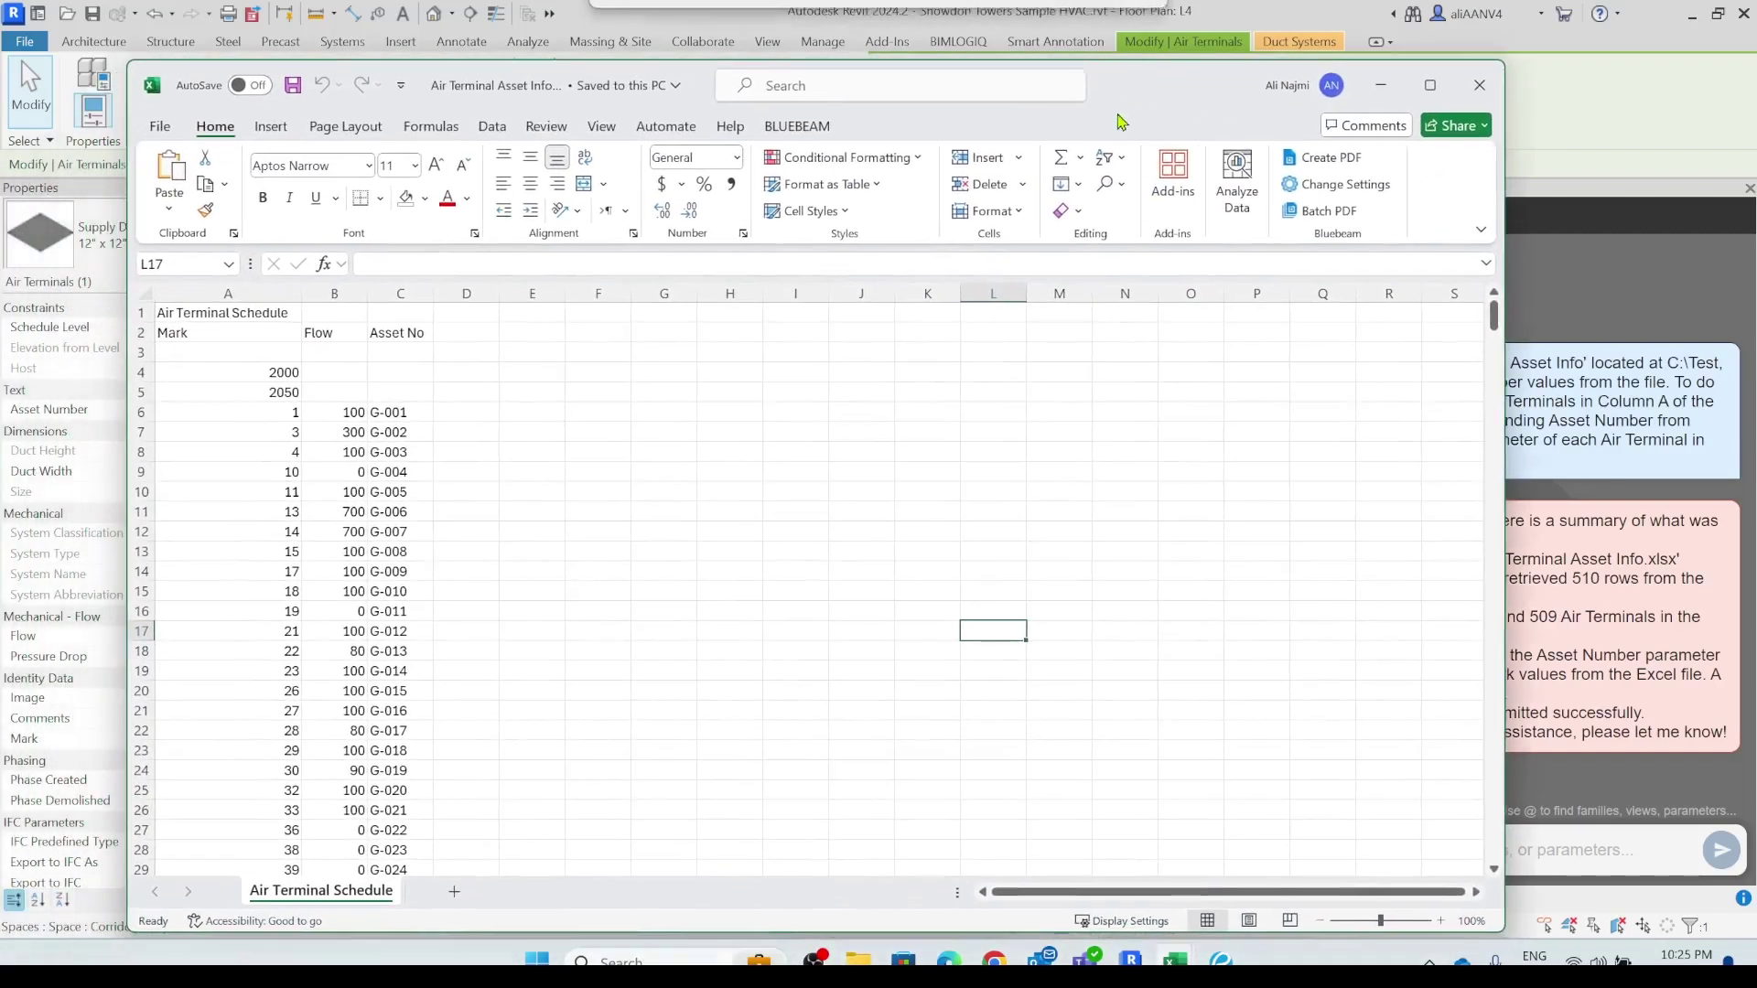
- In the Excel workbook, find the row with Mark 476 and check its Asset No in column C
drag(544, 97, 684, 88)
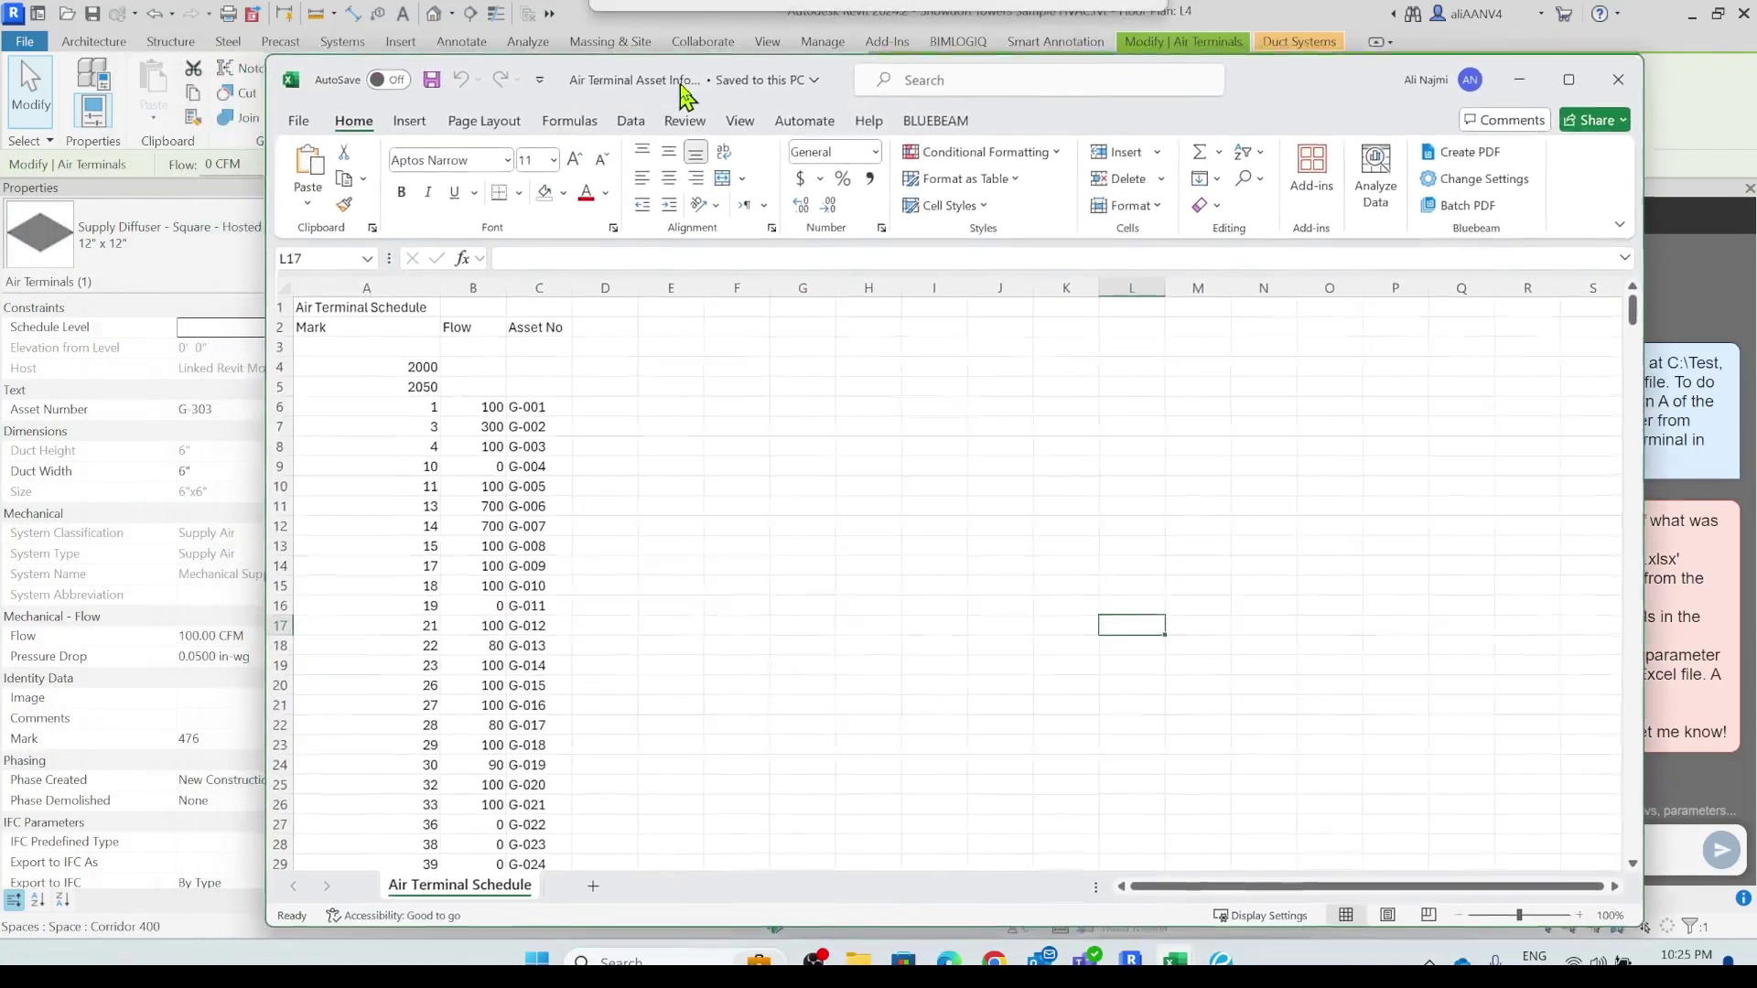
scroll(512, 648, down, 20)
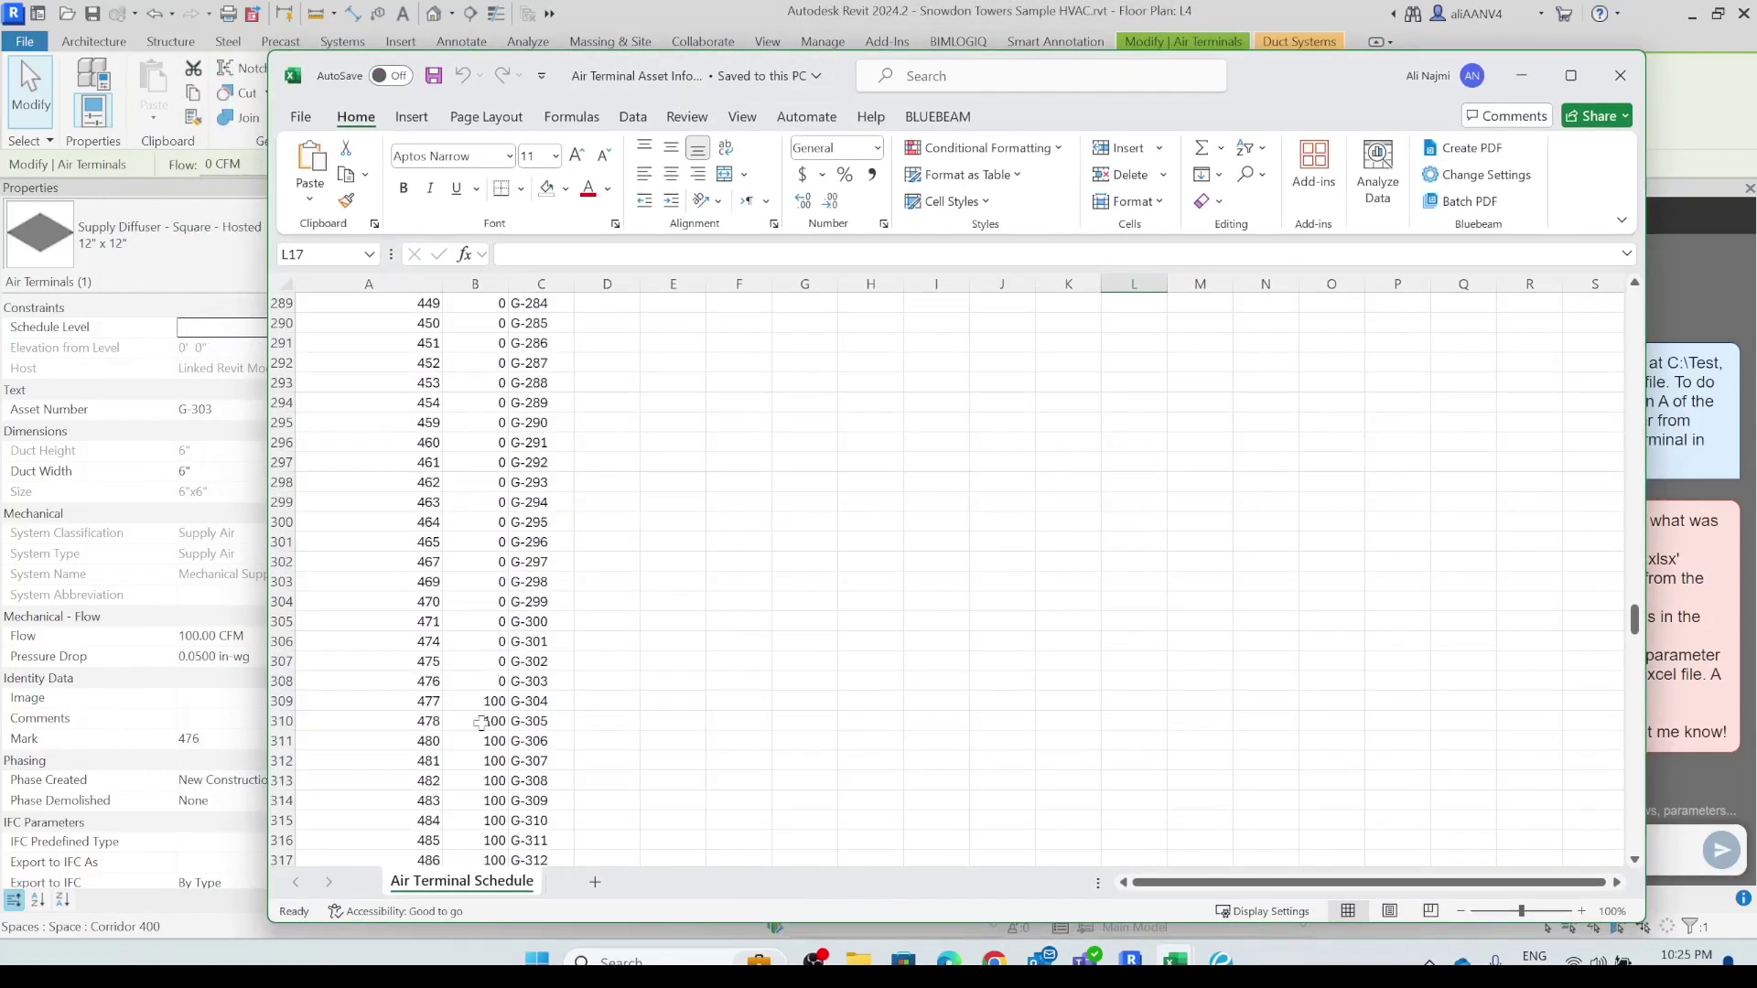
click(432, 682)
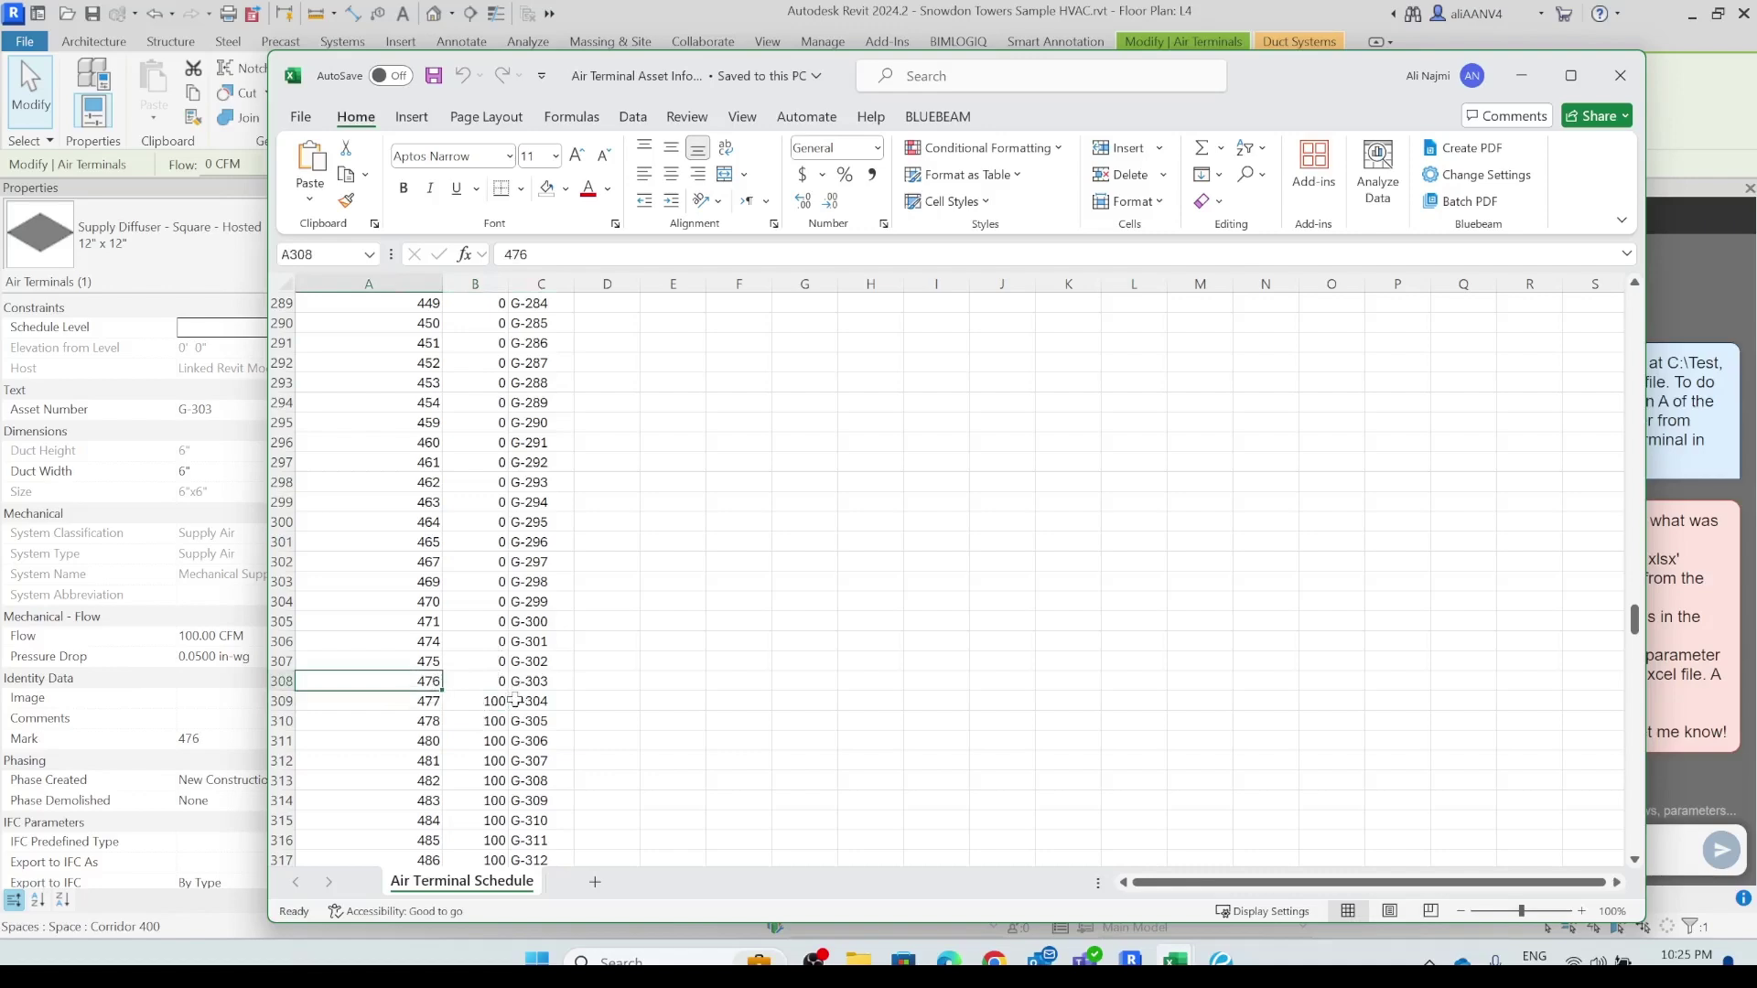
click(531, 701)
key(Up)
- Return to Revit, deselect the diffuser and look for another air terminal around neighbouring unit 404 on plan L4
click(625, 26)
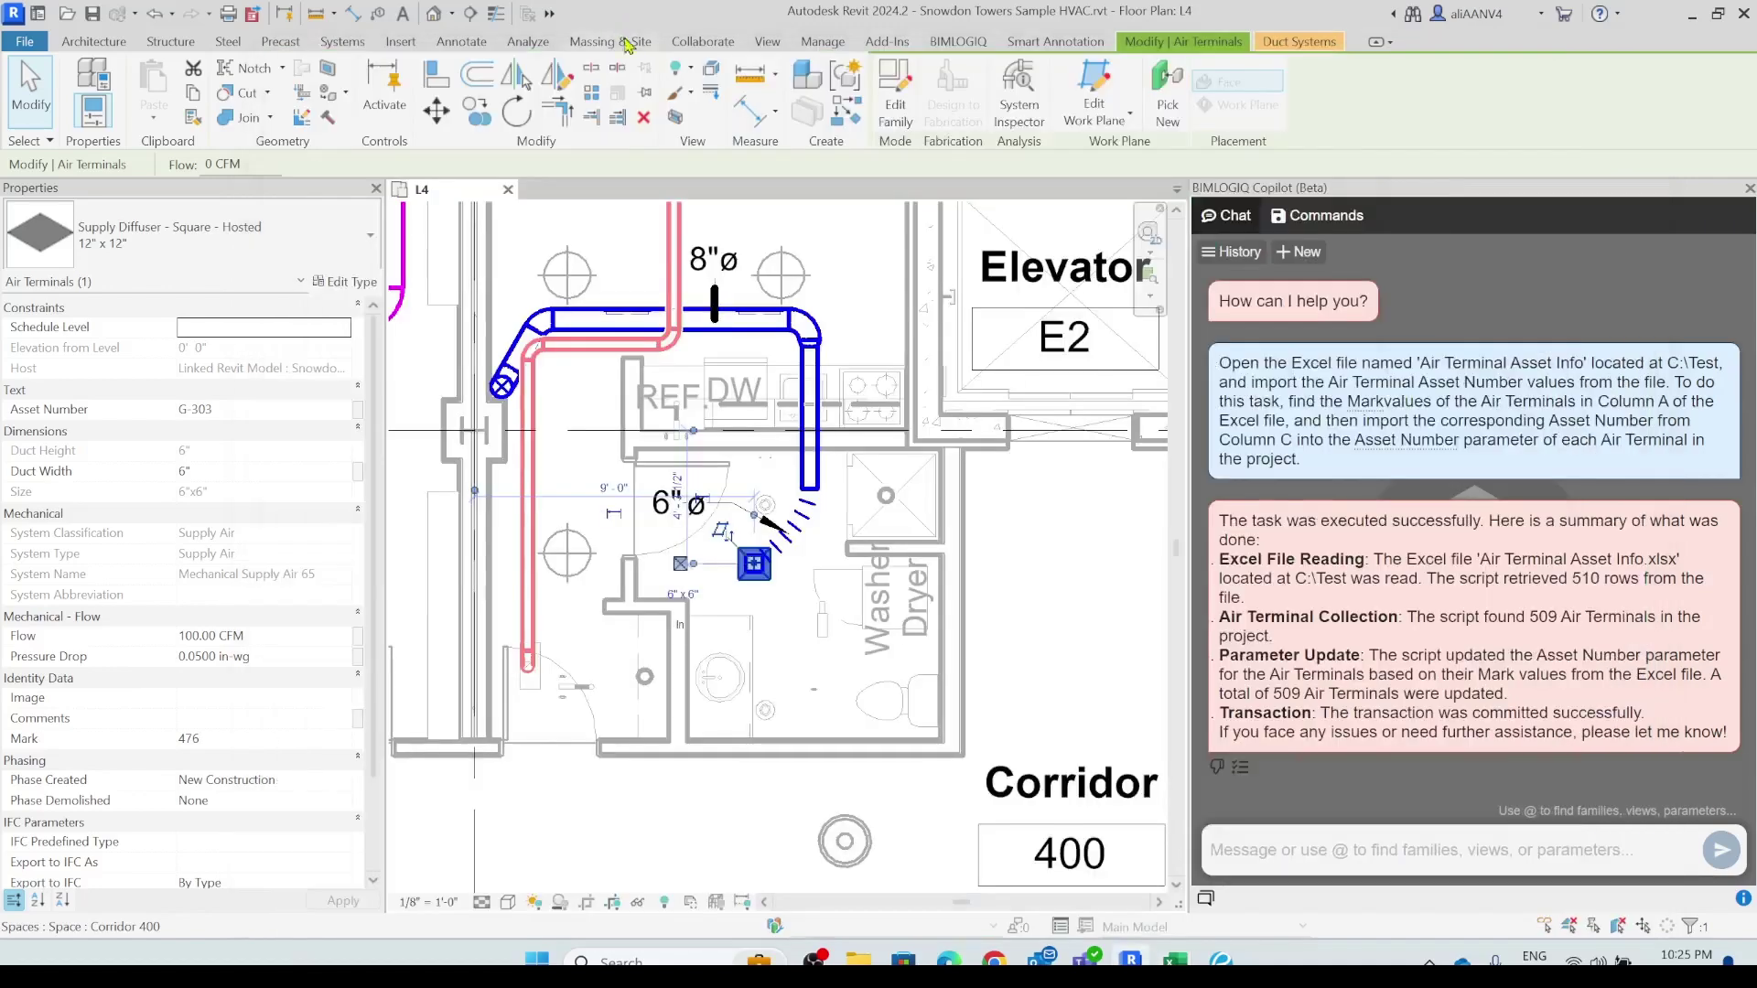
scroll(653, 567, down, 5)
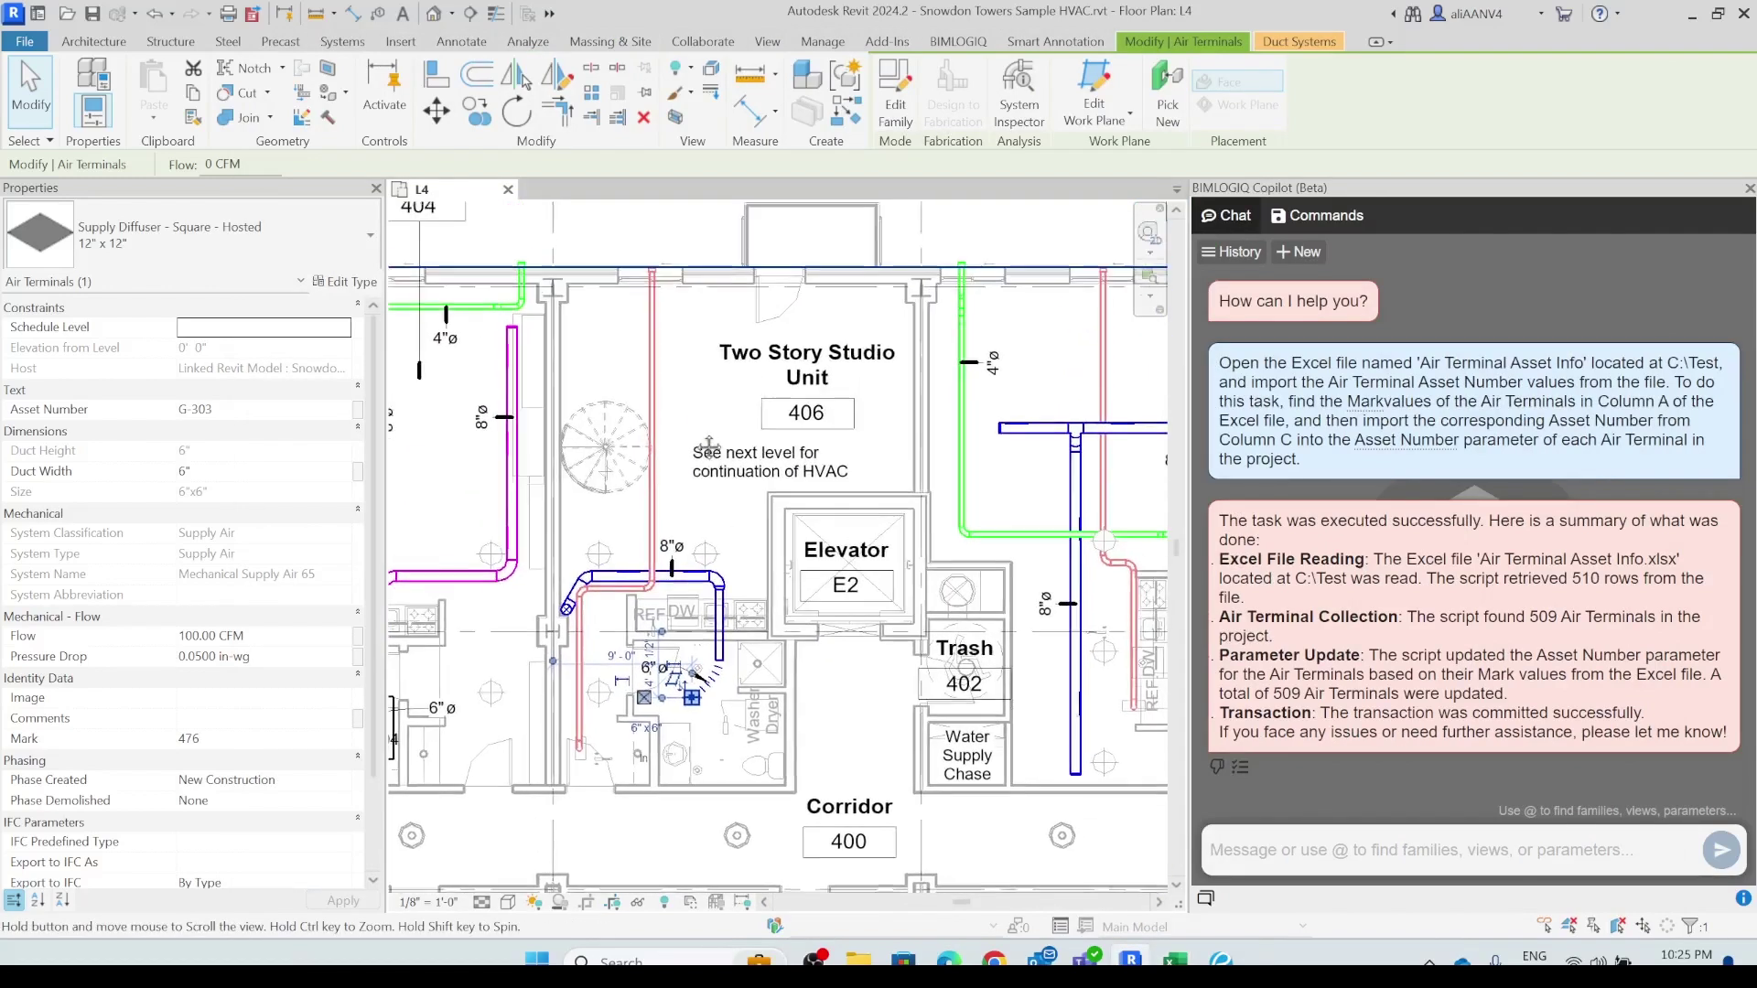
click(667, 253)
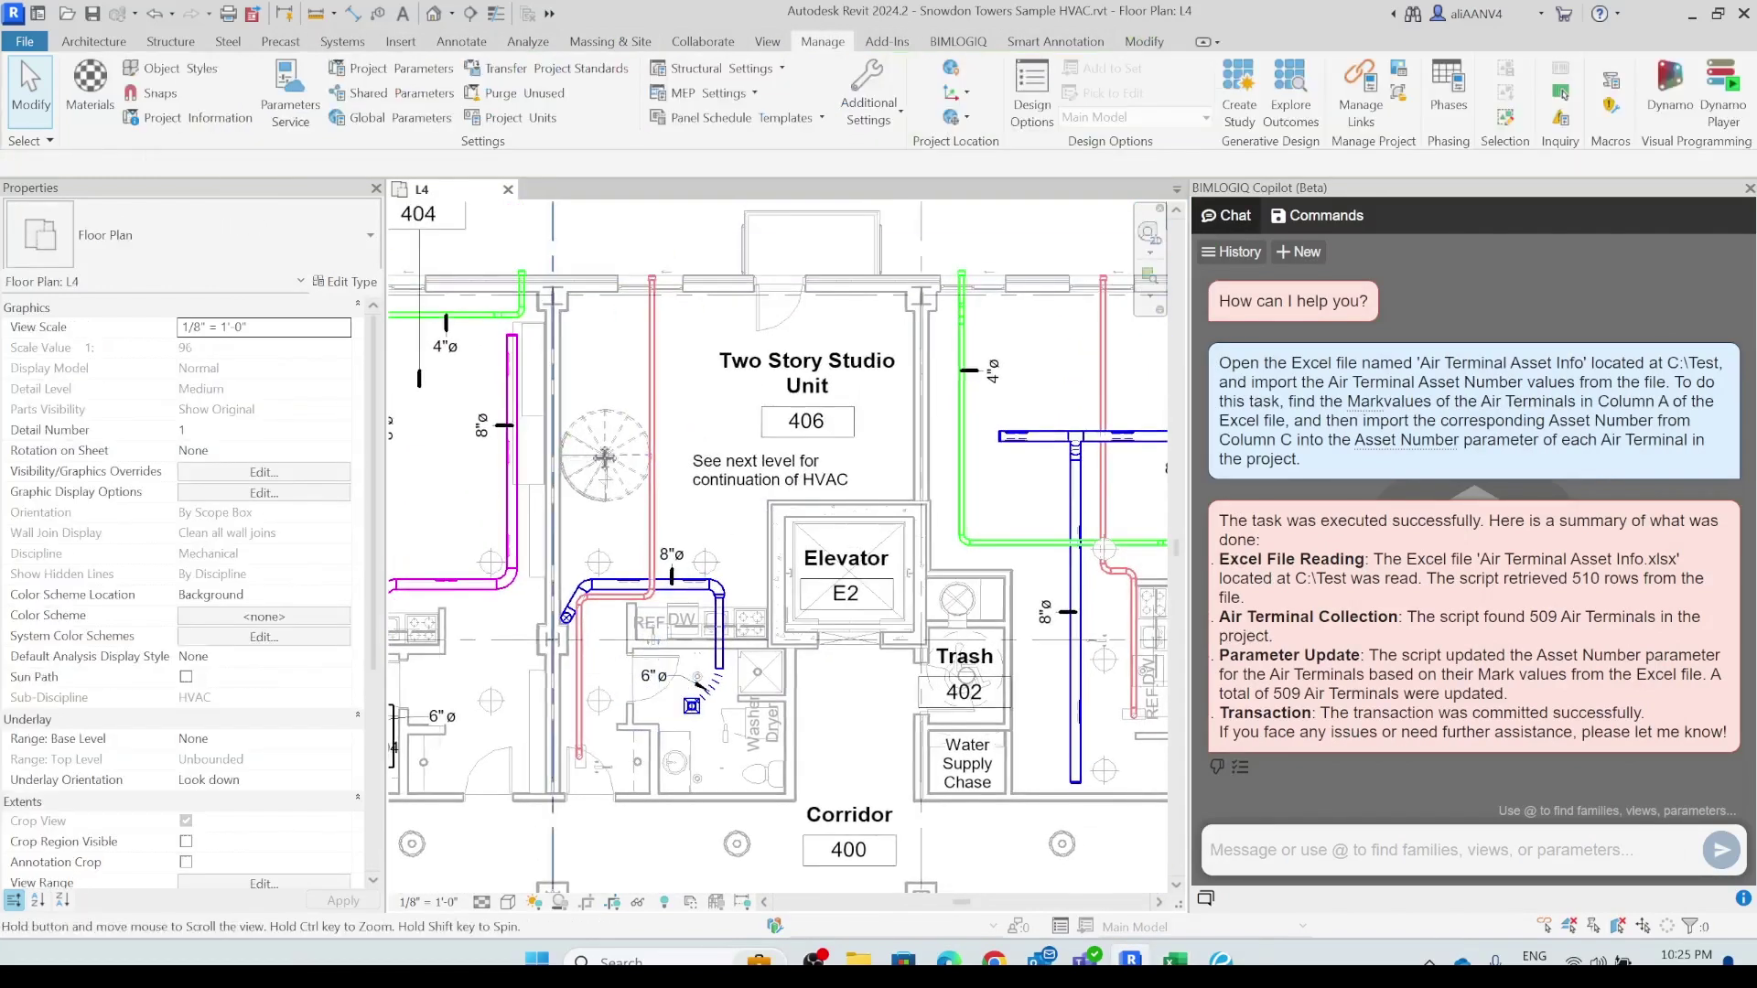
middle_drag(564, 451, 806, 444)
scroll(618, 406, up, 5)
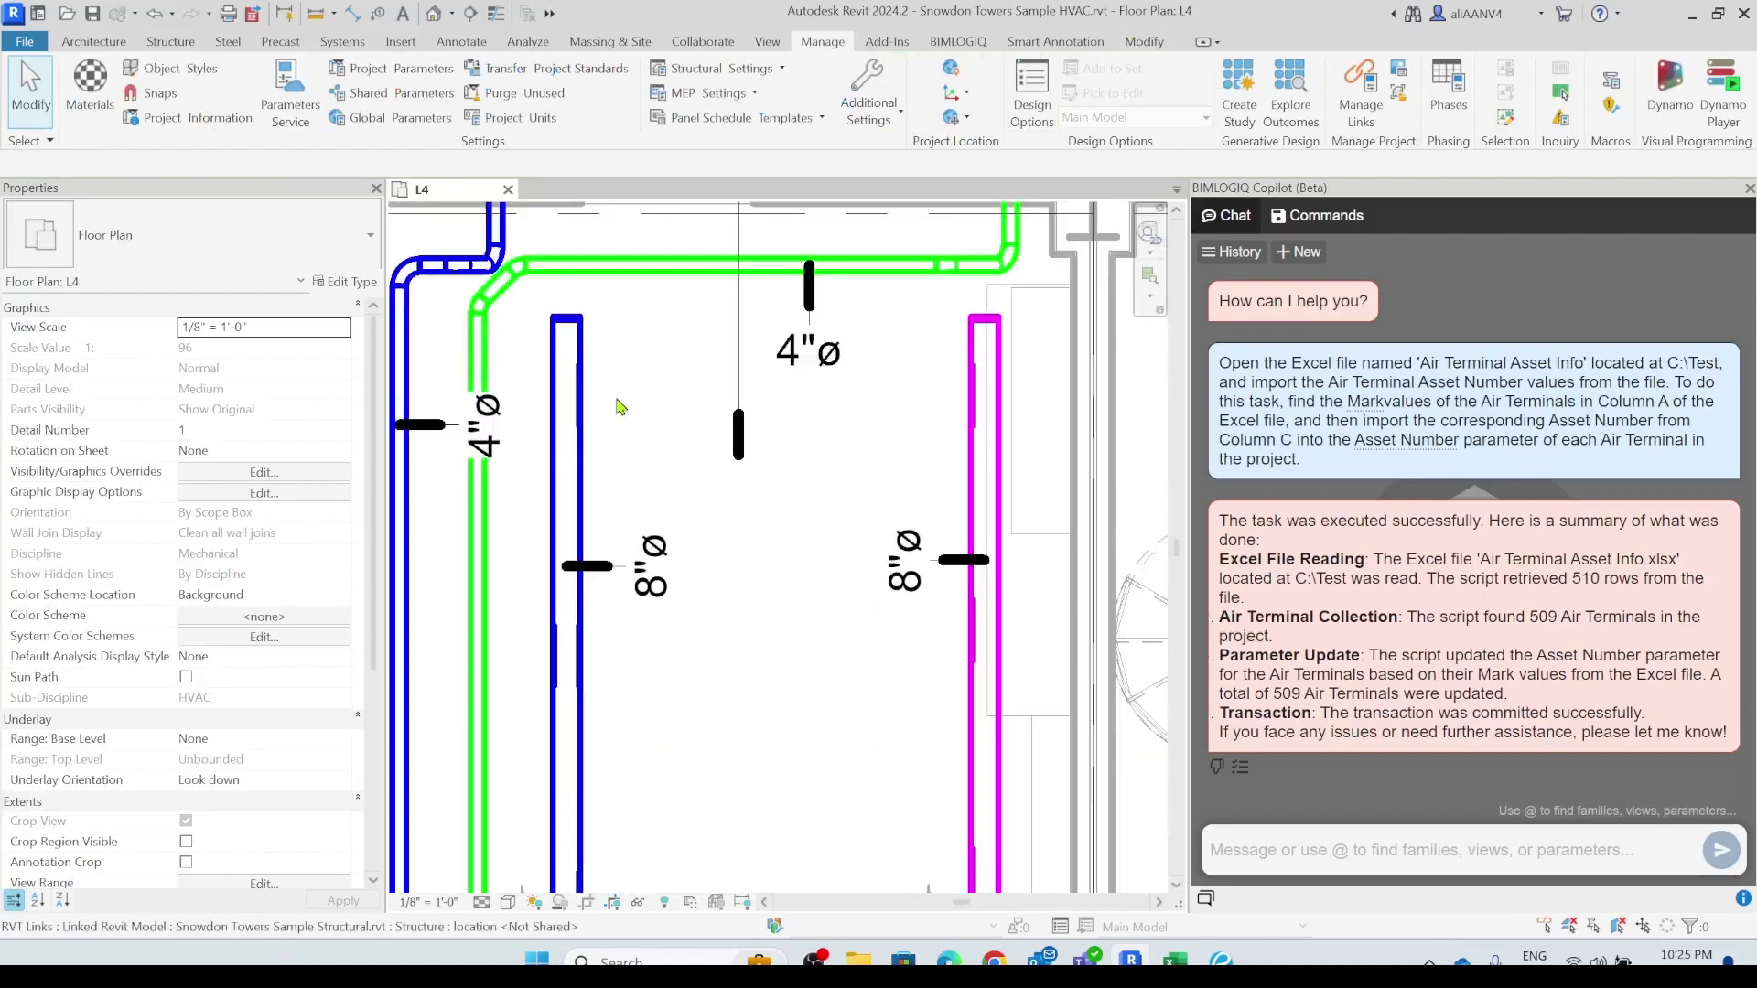